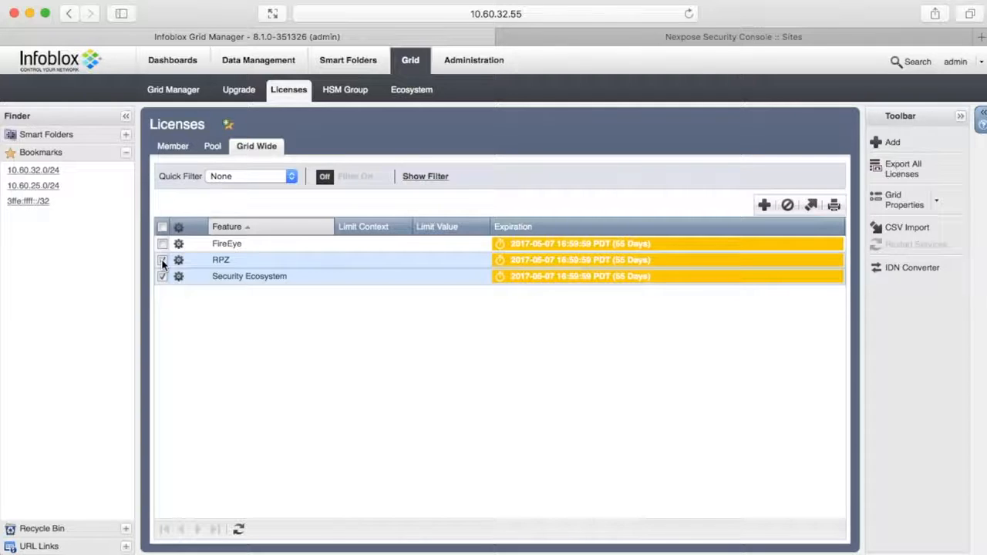
- Check the Threat Analytics license among the Grid's member licenses
left_click(174, 148)
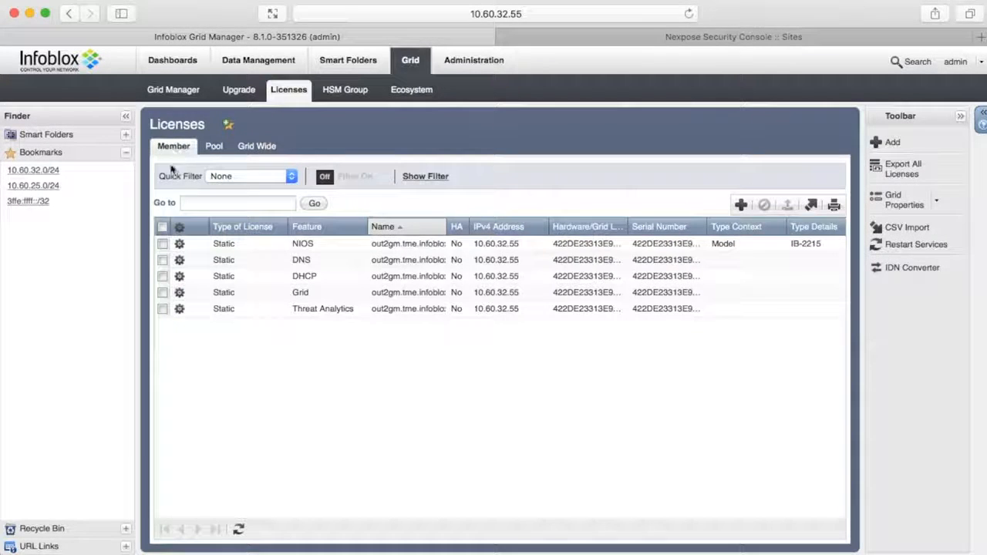
left_click(162, 311)
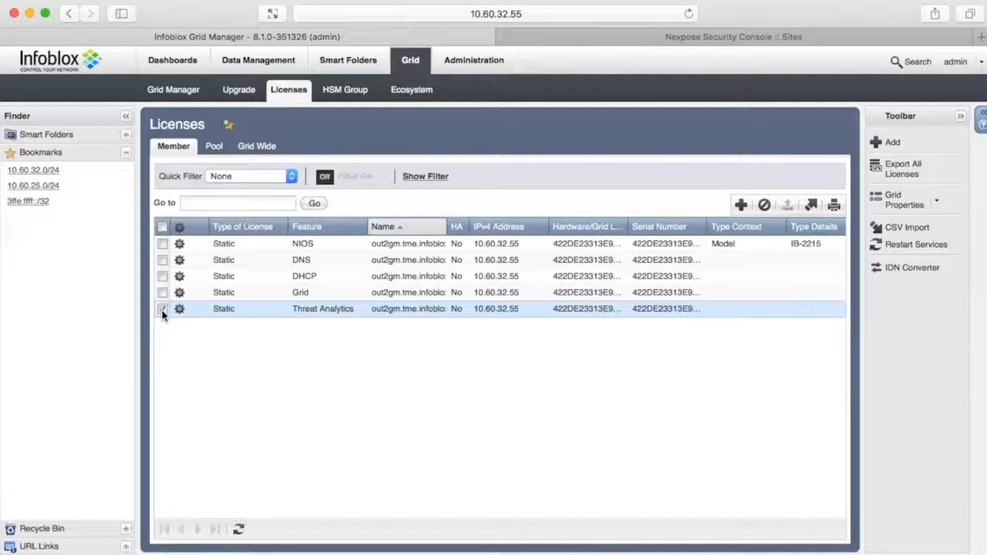
- Review the Rapid7 ecosystem templates for session, login, logout, assets management and scanning assets by security event
left_click(415, 91)
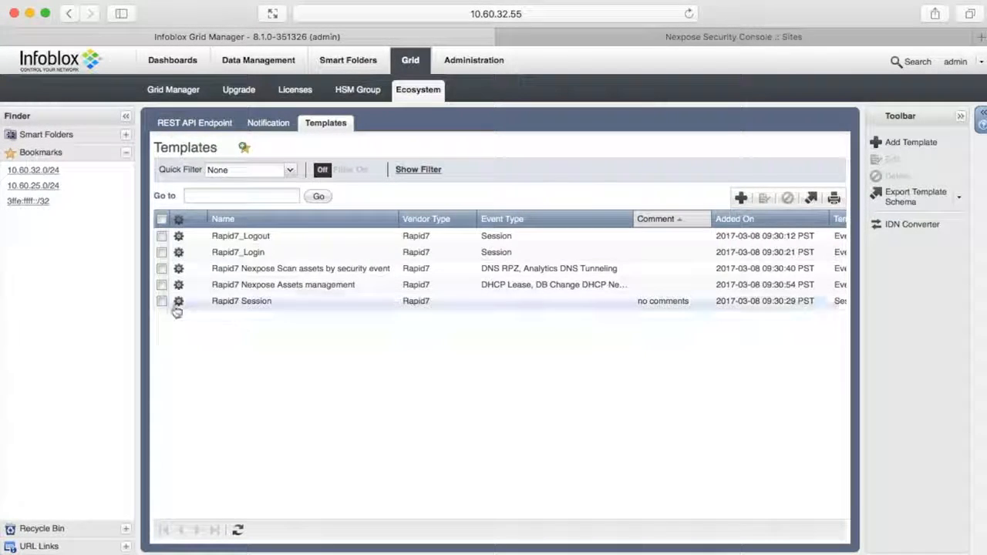
left_click(226, 306)
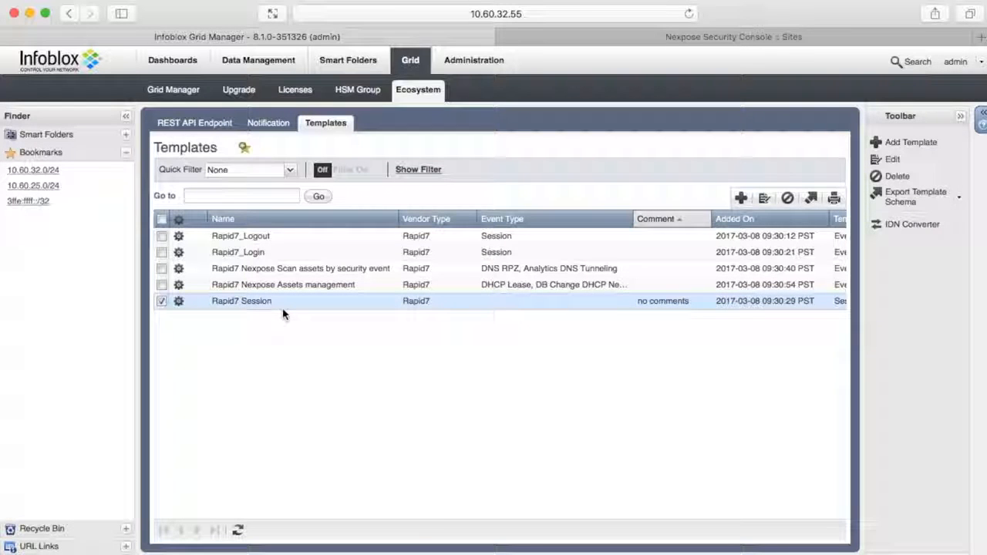
left_click(280, 253)
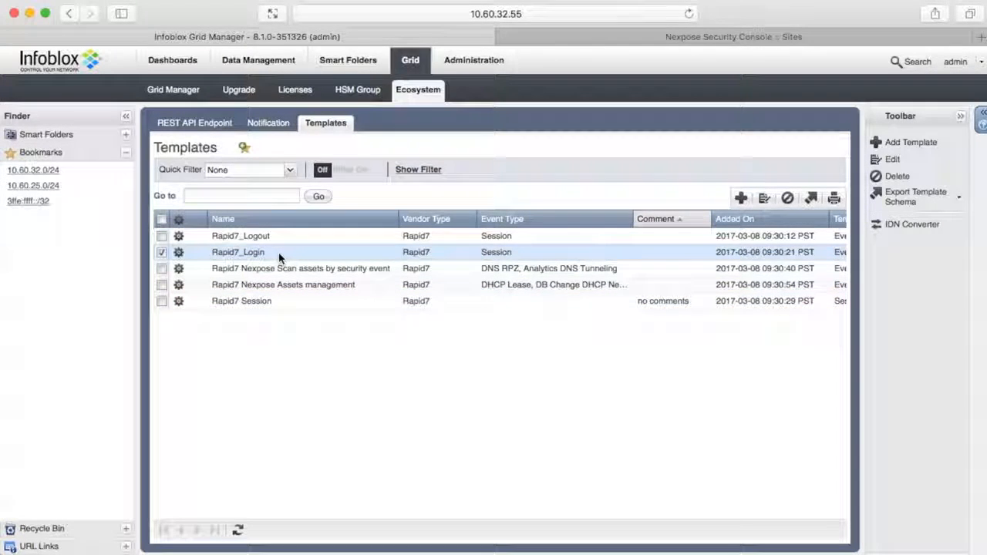
left_click(281, 243)
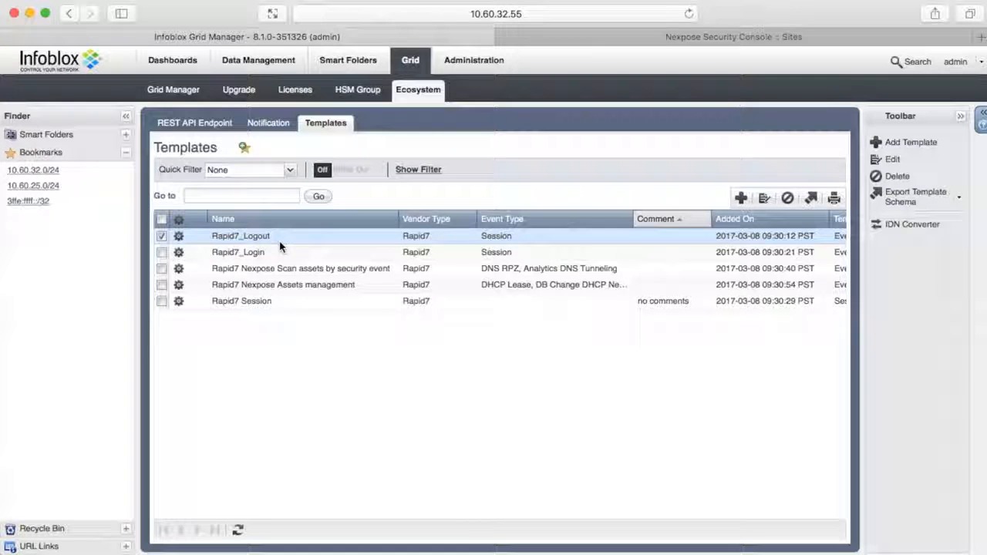
left_click(366, 285)
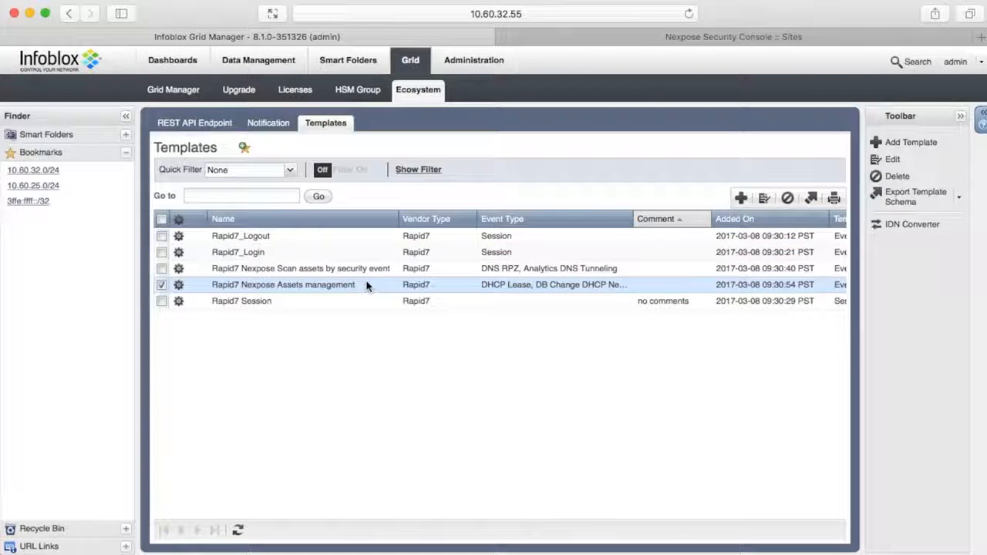
left_click(374, 271)
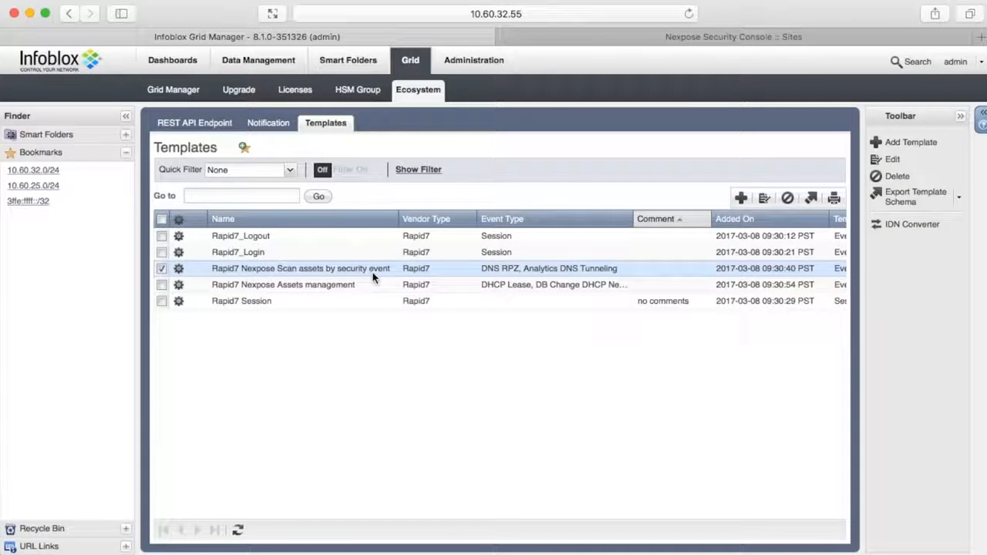
- Review the general and session management settings of the Rapid7 REST API endpoint, leaving them unsaved
left_click(173, 122)
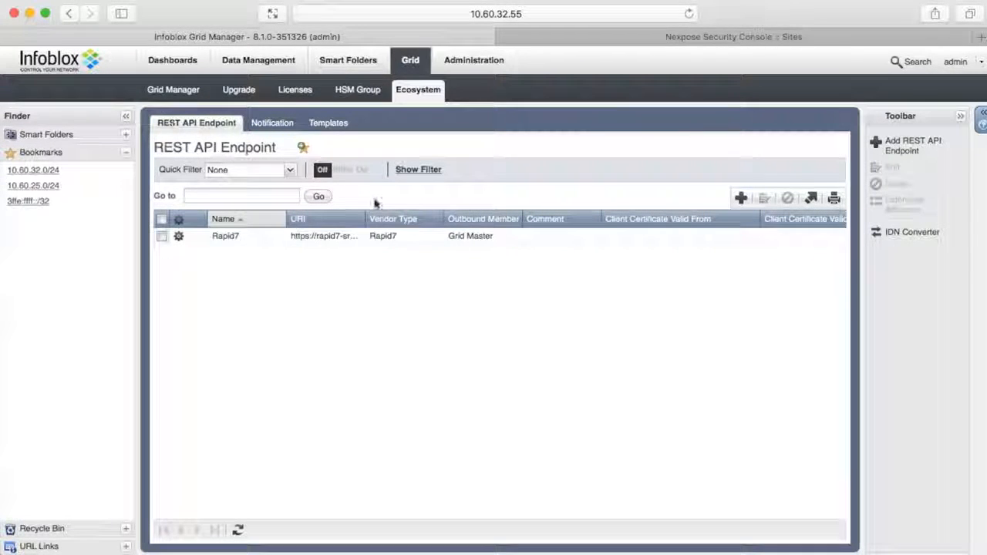
left_click(379, 235)
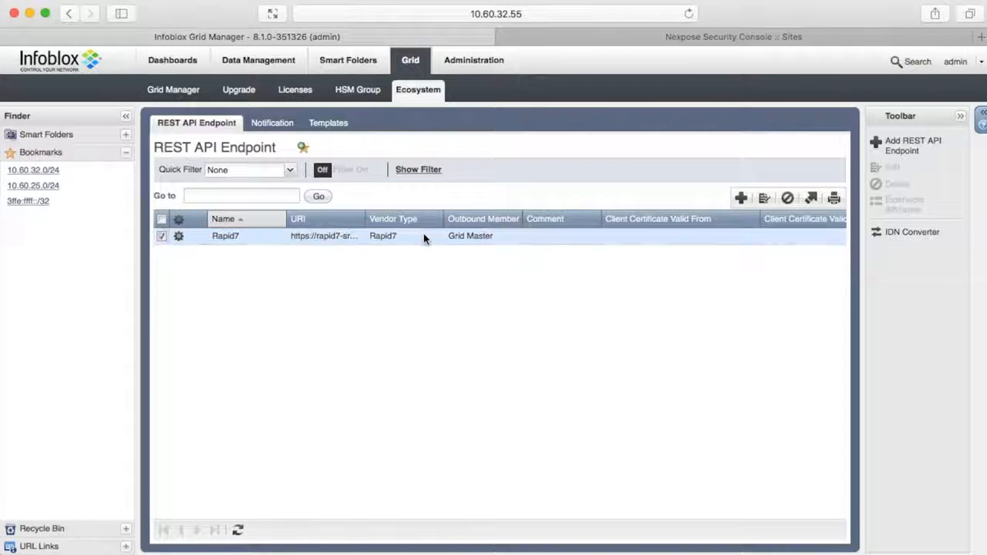
left_click(763, 199)
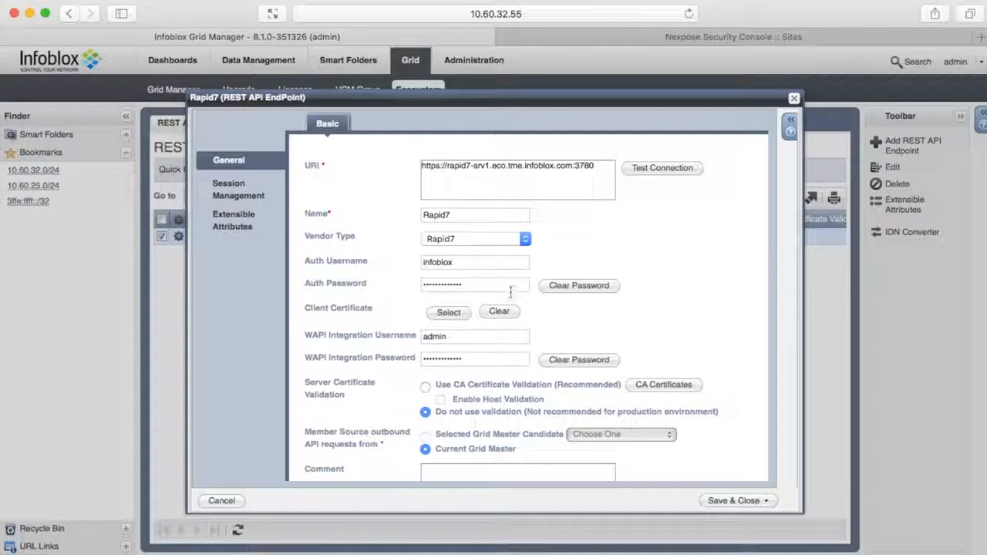
left_click(241, 191)
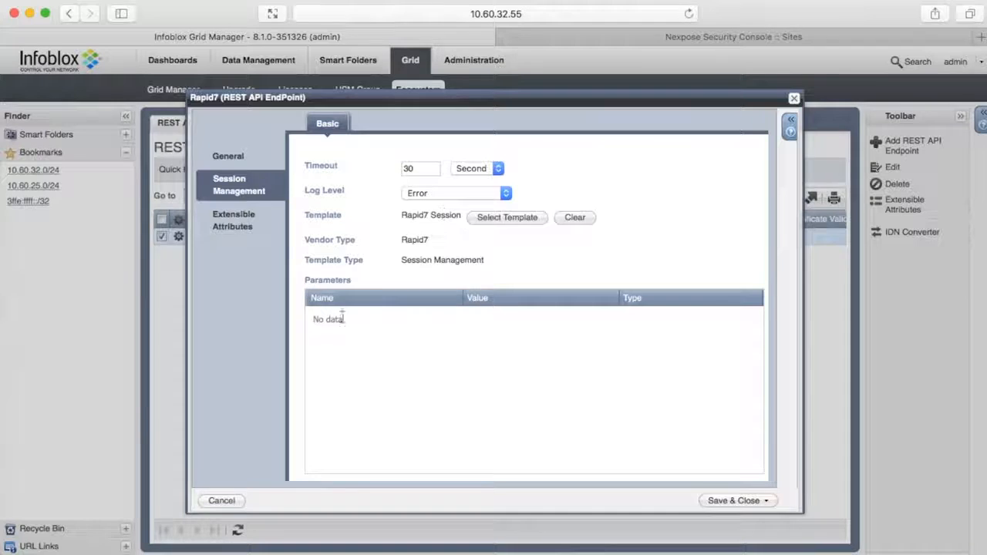
left_click(221, 501)
- Examine the R7_RPZ notification's rules, deduplication and template settings, and close it without saving
left_click(255, 122)
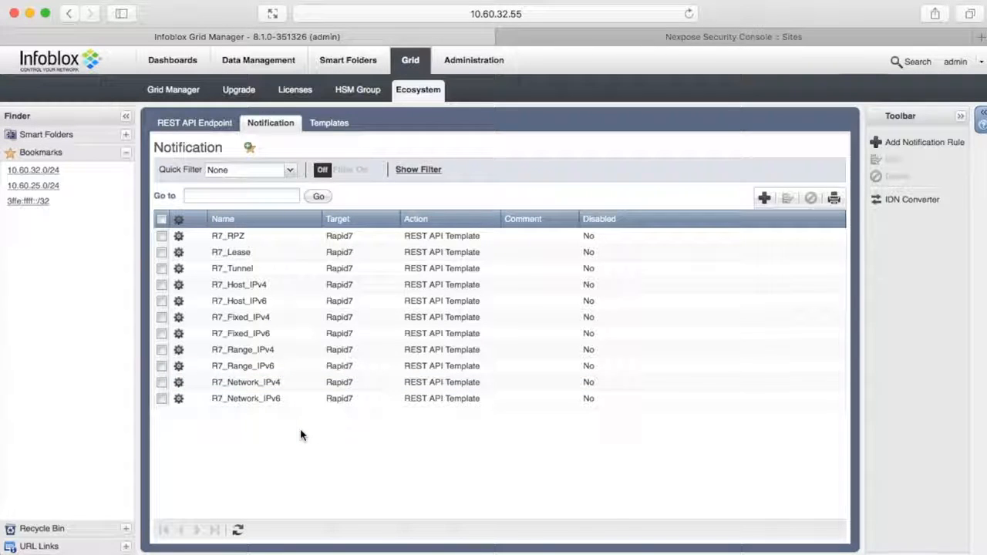
left_click(160, 236)
left_click(787, 198)
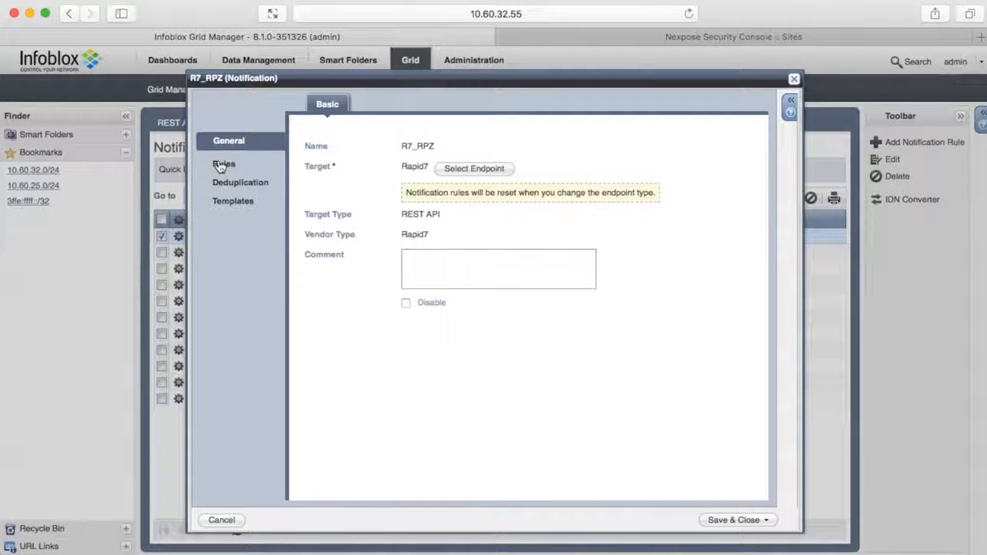
left_click(223, 163)
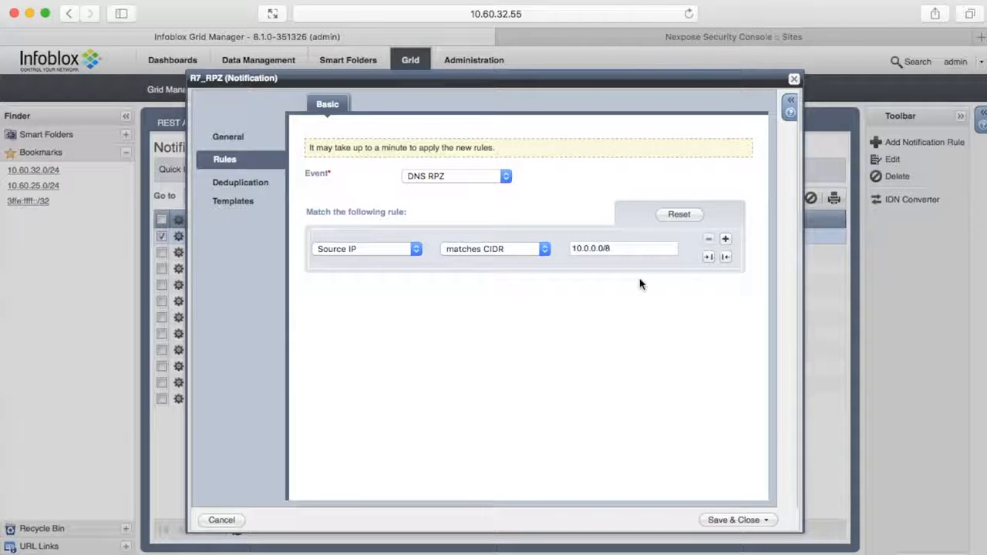
left_click(223, 183)
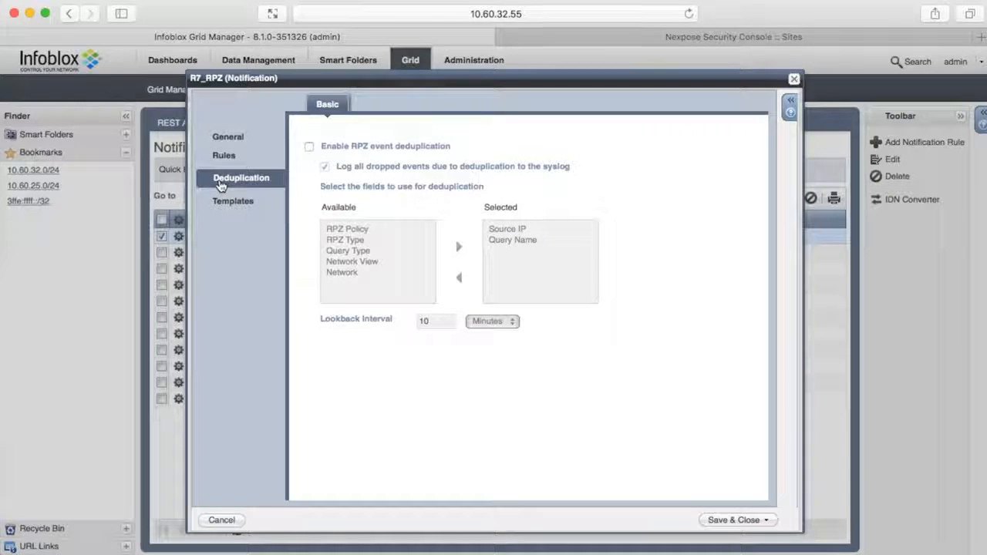
left_click(242, 203)
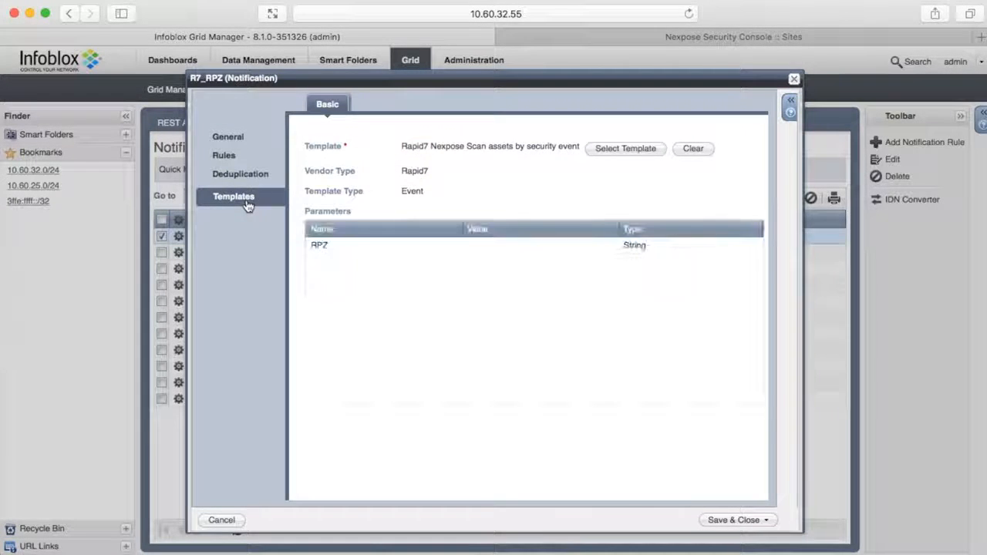
left_click(221, 521)
left_click(656, 350)
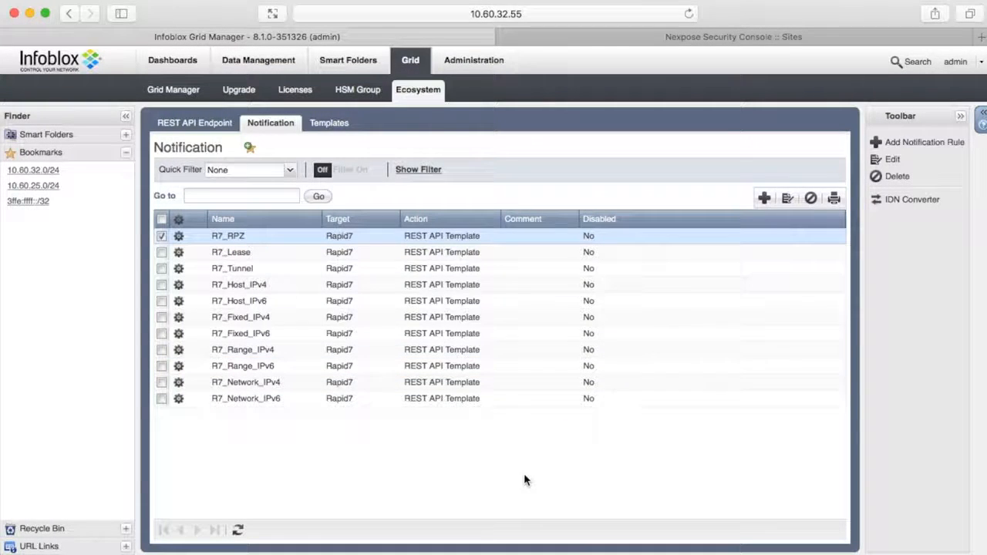
- Review the extensible attributes from R7_AddByHostname through R7_SyncedAt by selecting them all
left_click(473, 69)
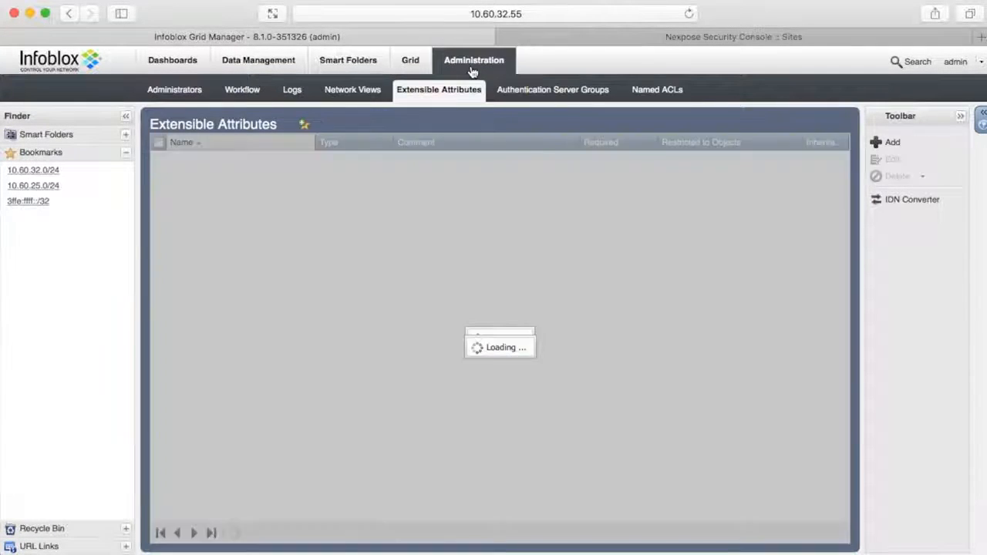
left_click(476, 266)
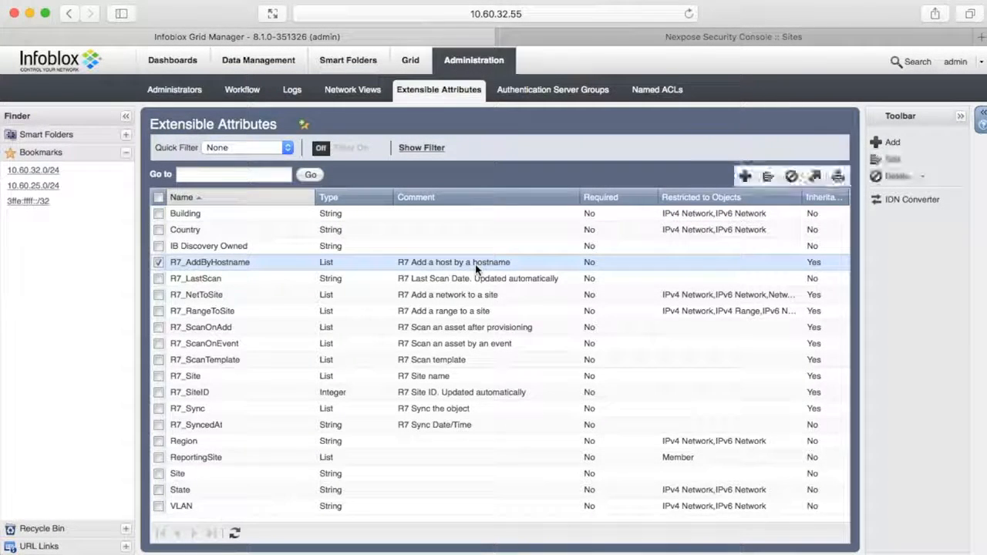
left_click(486, 429, "shift")
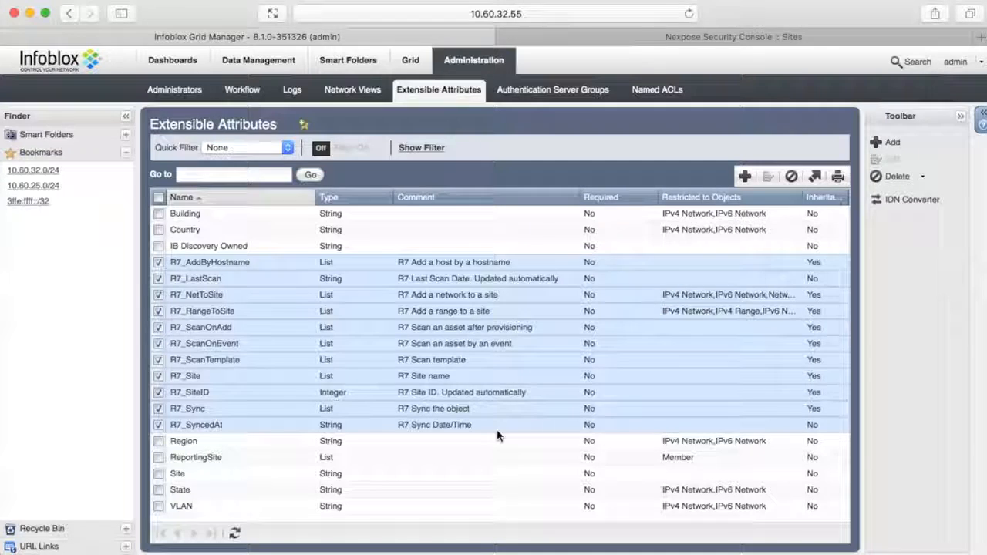
- Review the IPAM networks with their R7 site attributes and the sites in the Nexpose Security Console
left_click(272, 64)
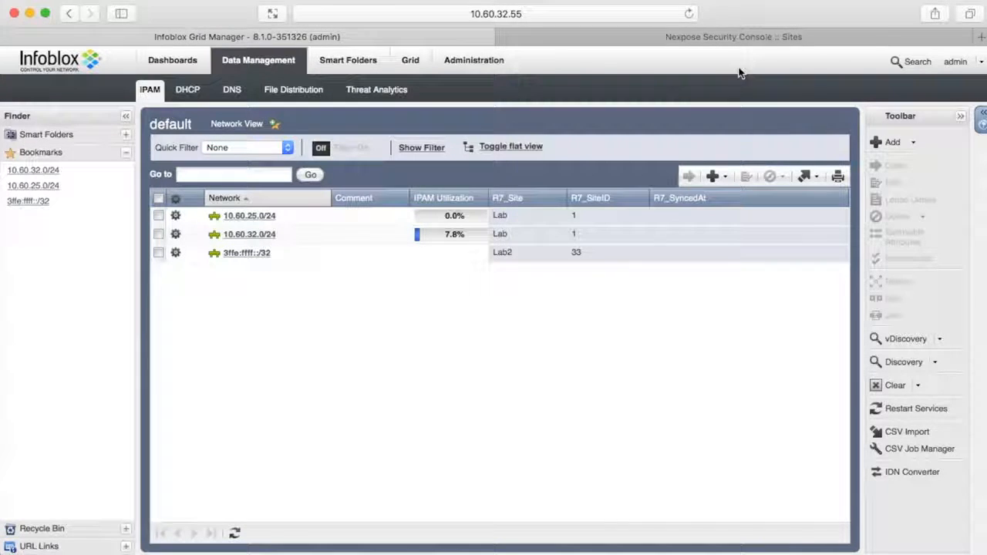
left_click(733, 39)
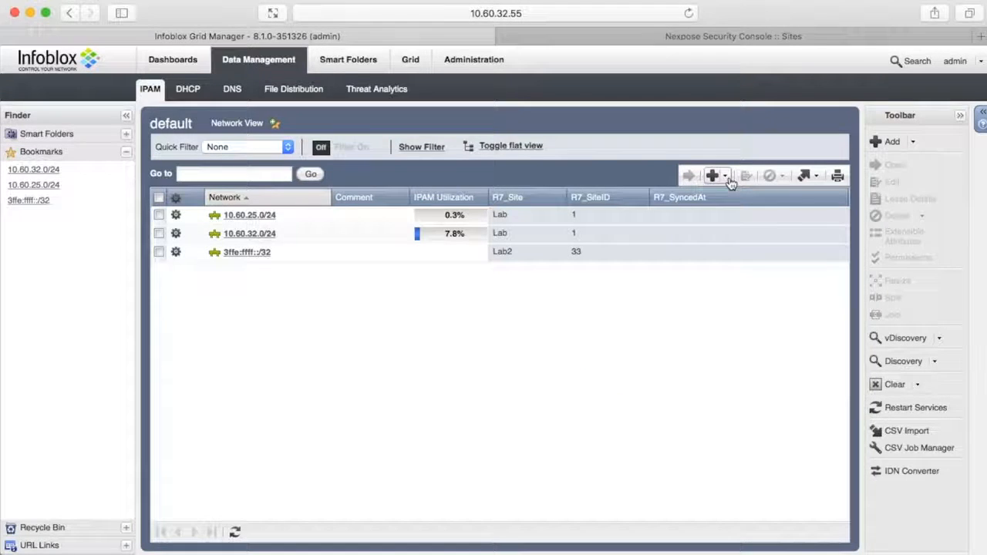
- Start a manually added IPv4 network 10.60.24.0/30 in IPAM and proceed to its extensible attributes
left_click(711, 175)
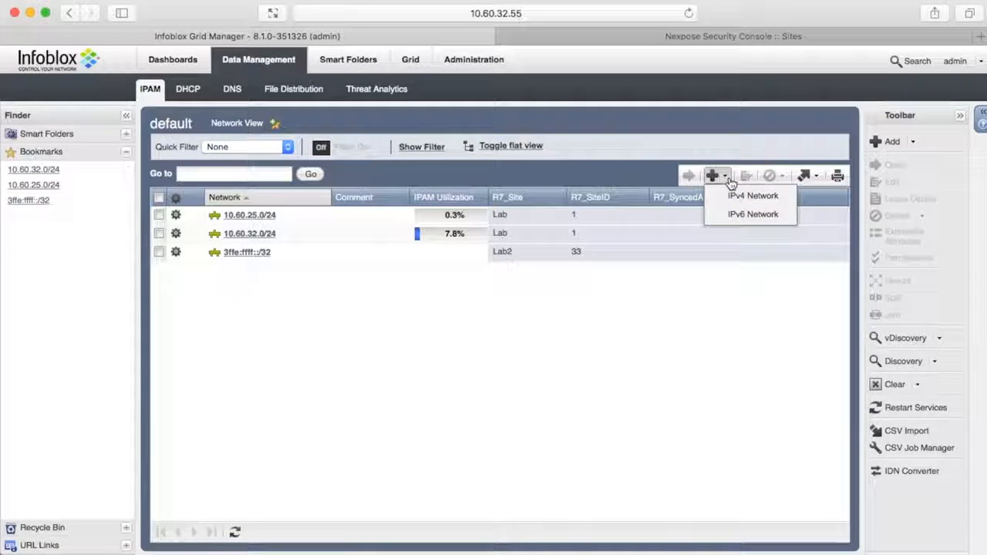
left_click(739, 199)
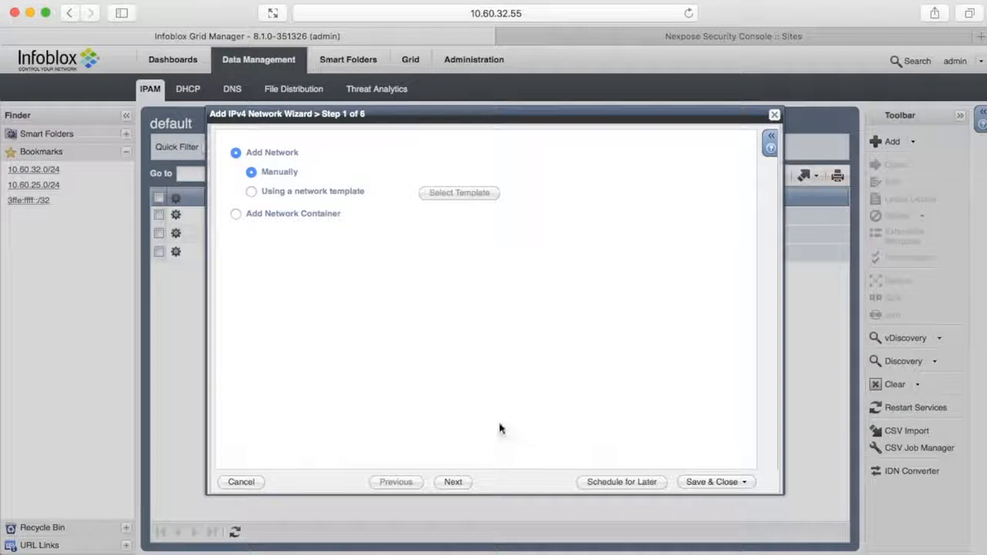
left_click(455, 482)
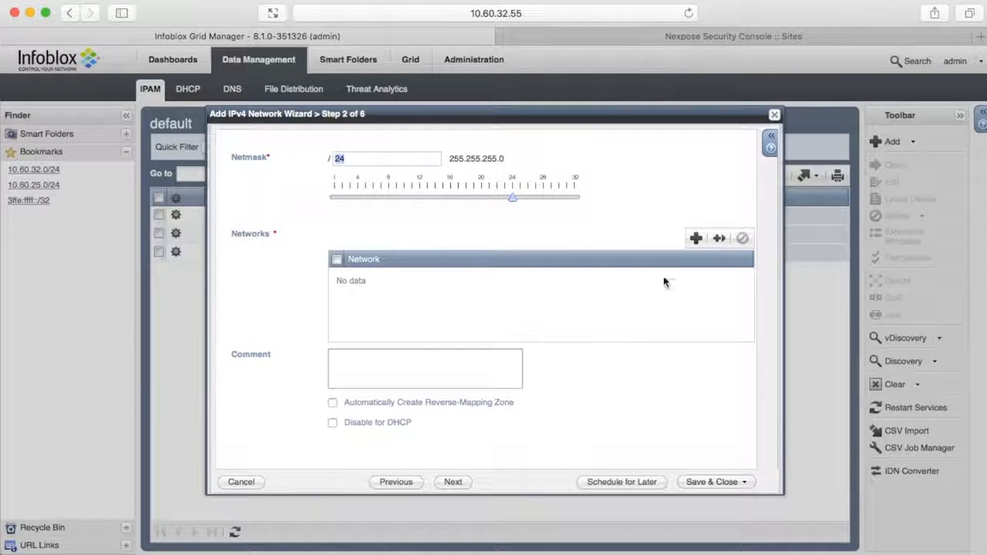
left_click(696, 239)
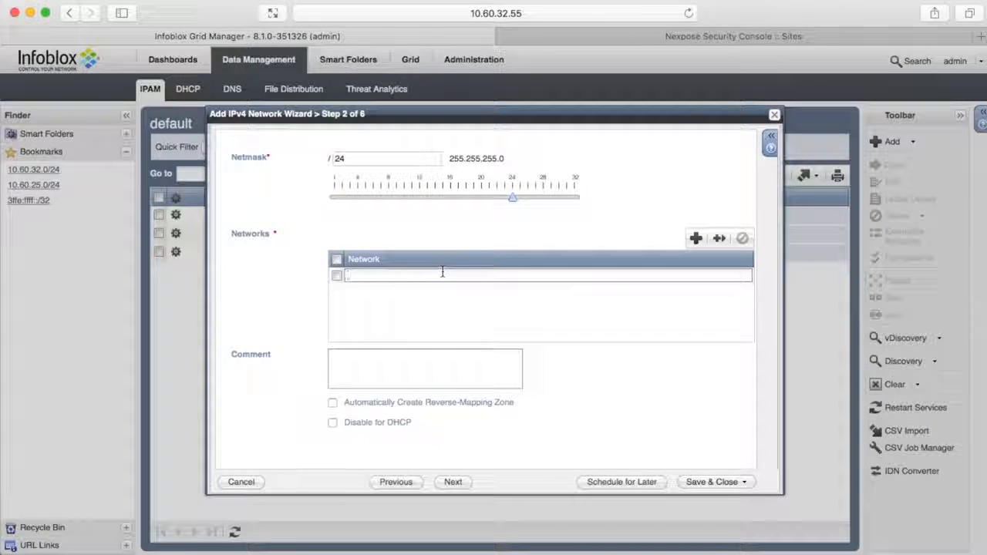
type("10.60")
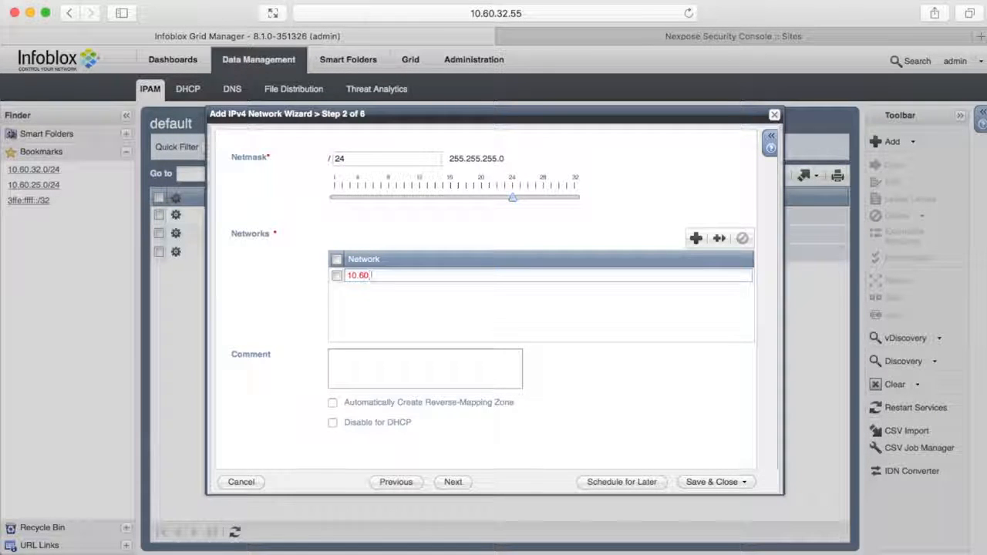
type(".24.0/30")
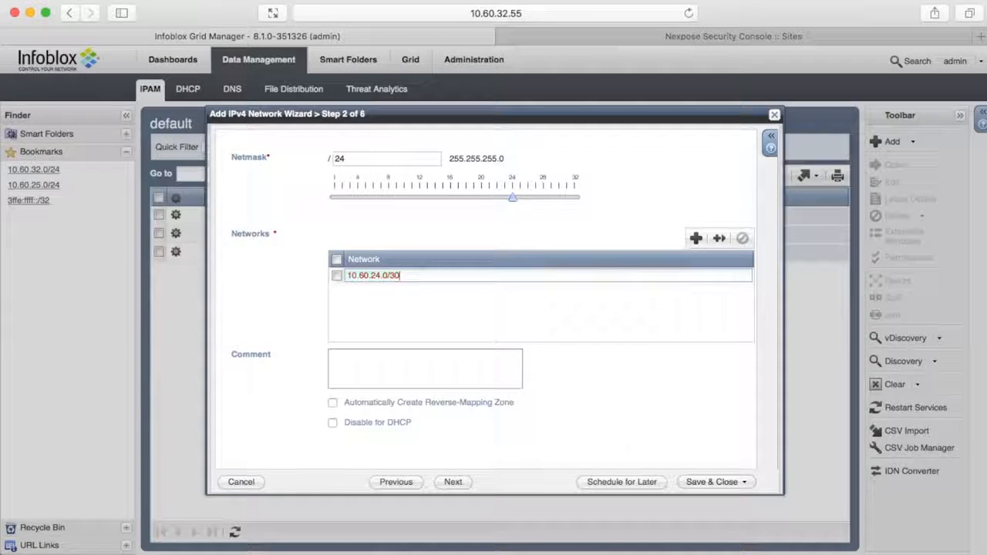
key("Return")
left_click(453, 481)
left_click(453, 483)
left_click(452, 482)
- Replace the new network's inherited R7_Site value with Lab2, and save the network, refreshing the network list
left_click_drag(367, 177, 409, 174)
scroll(417, 288, "down", 1)
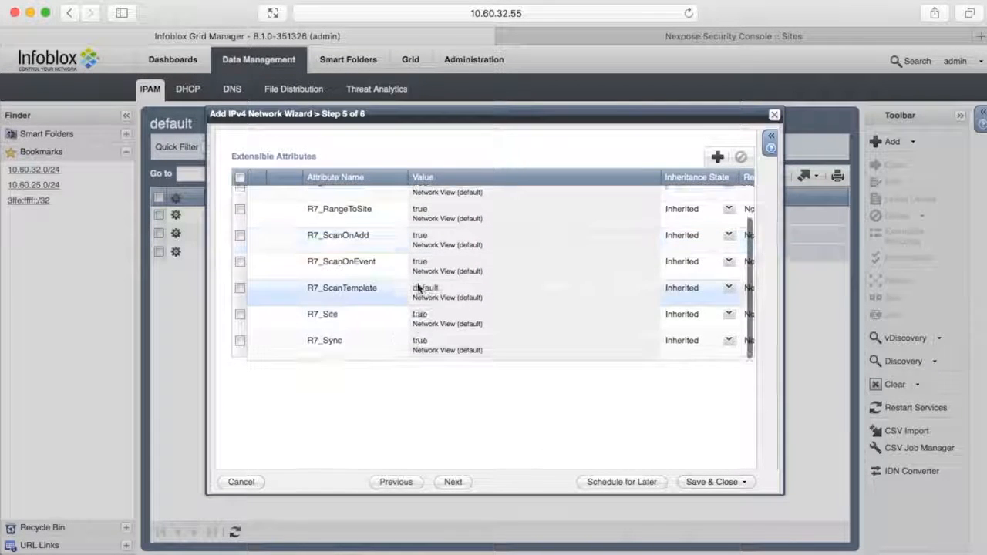
left_click(731, 317)
left_click(730, 316)
left_click(682, 344)
left_click(599, 319)
left_click(651, 340)
left_click(478, 387)
left_click(453, 481)
left_click(712, 484)
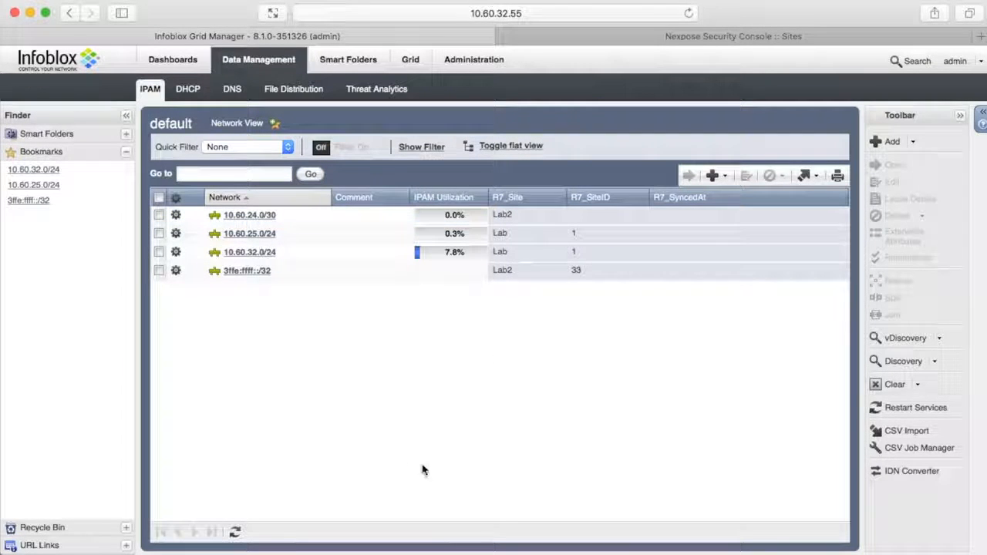
left_click(234, 532)
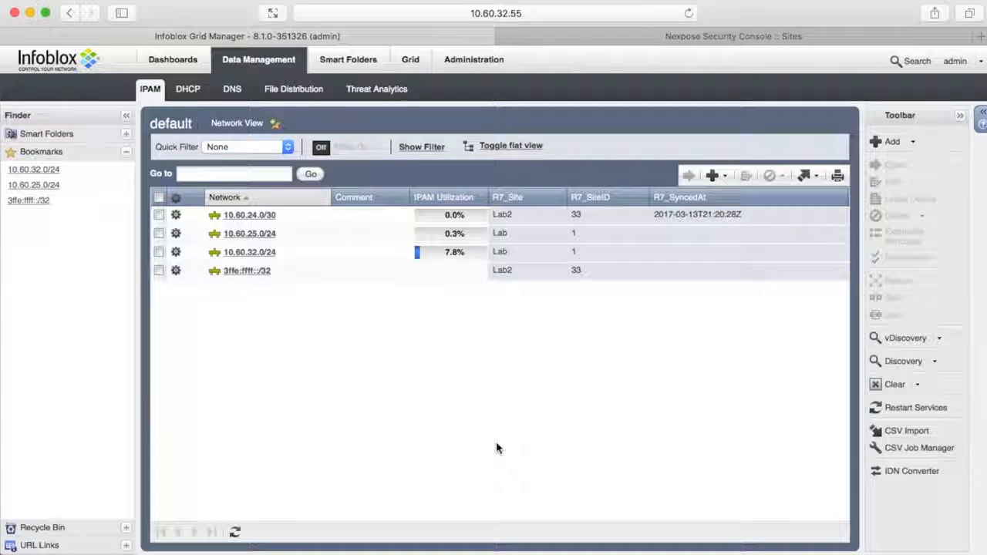
- Start an IPv4 reservation in the 10.60.25.0/24 network with IP address 10.60.25.120 and name sa120
left_click(271, 235)
scroll(712, 421, "down", 5)
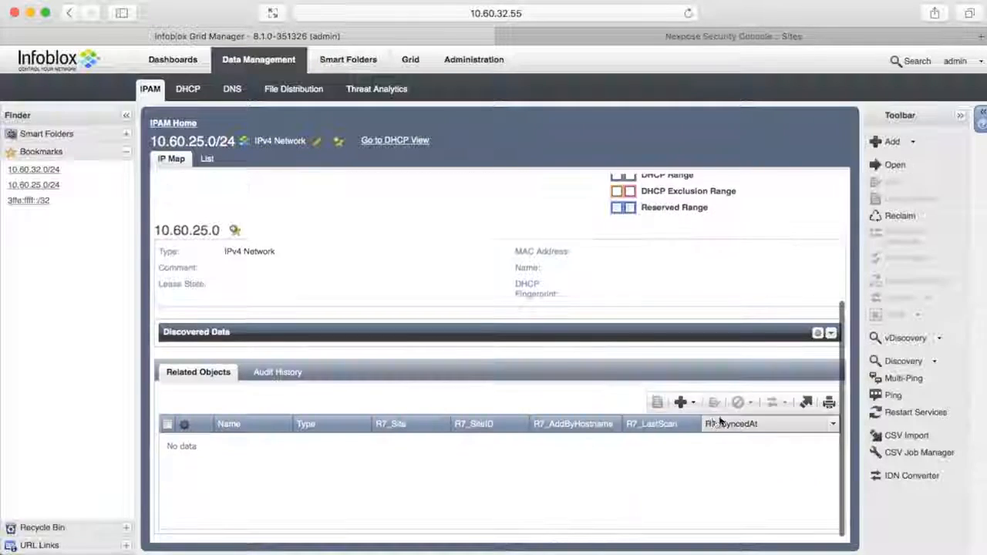
left_click(696, 404)
left_click(700, 476)
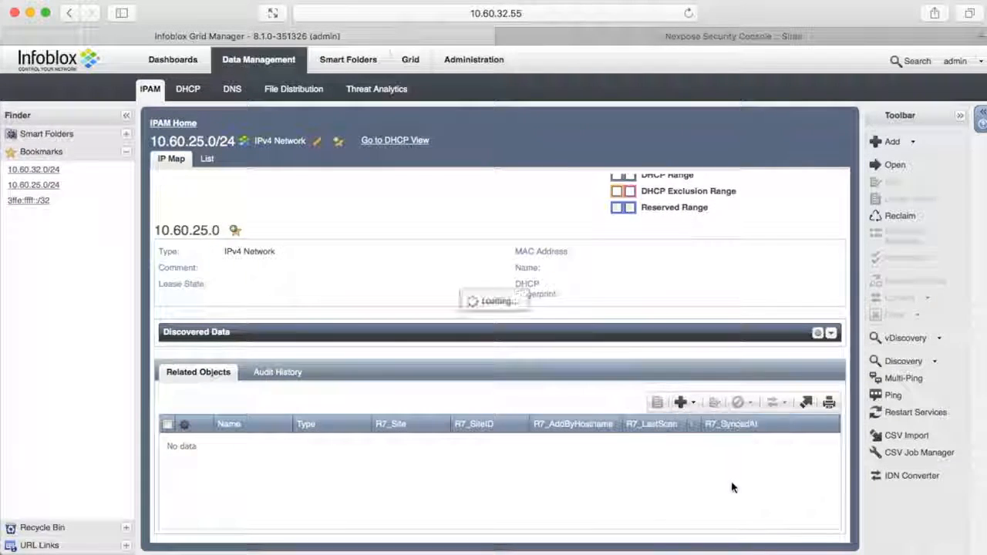
left_click(464, 473)
left_click(372, 205)
key("BackSpace")
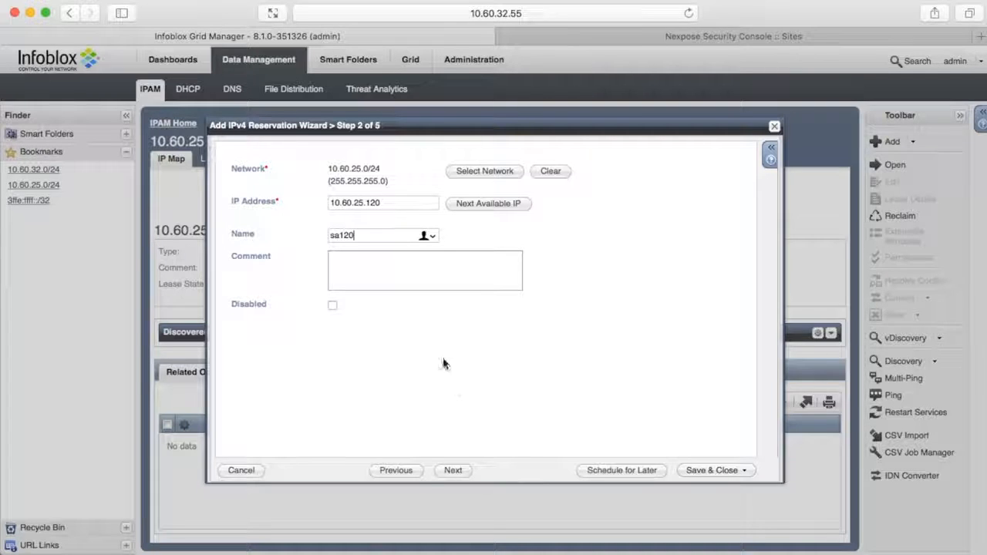
- Save the sa120 reservation with its inherited extensible attributes and view 10.60.25.120 in the IP map
left_click(454, 470)
left_click(454, 470)
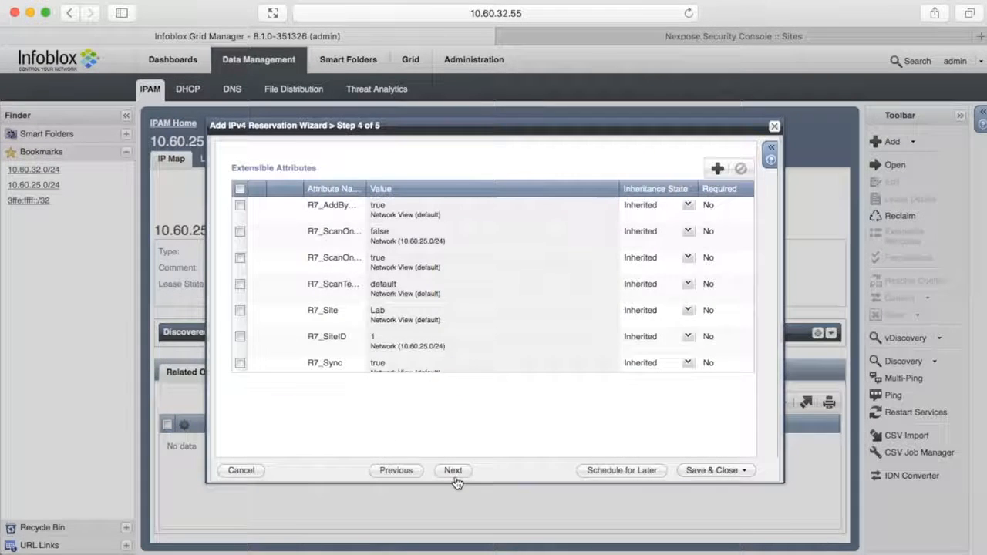
left_click_drag(369, 189, 403, 189)
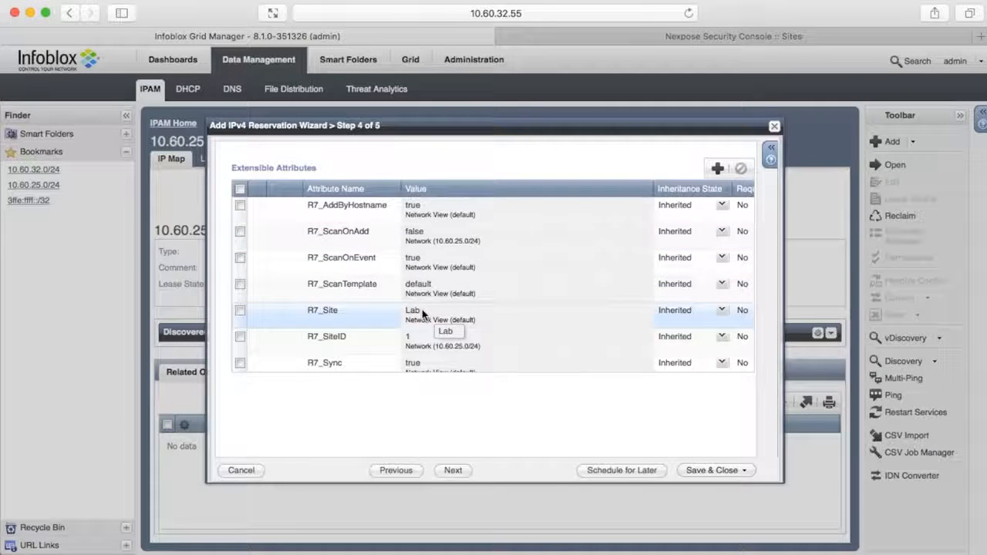
left_click(706, 470)
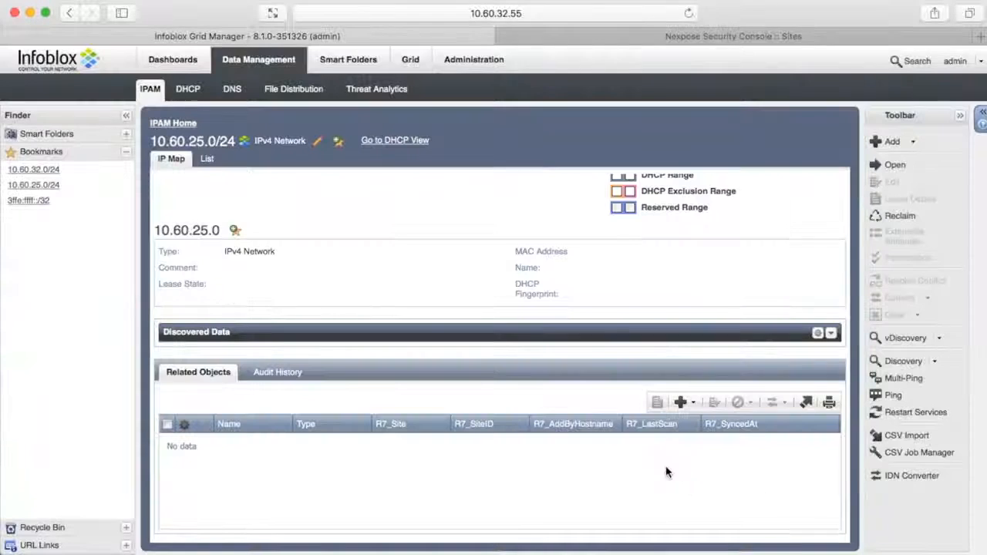
left_click(478, 223)
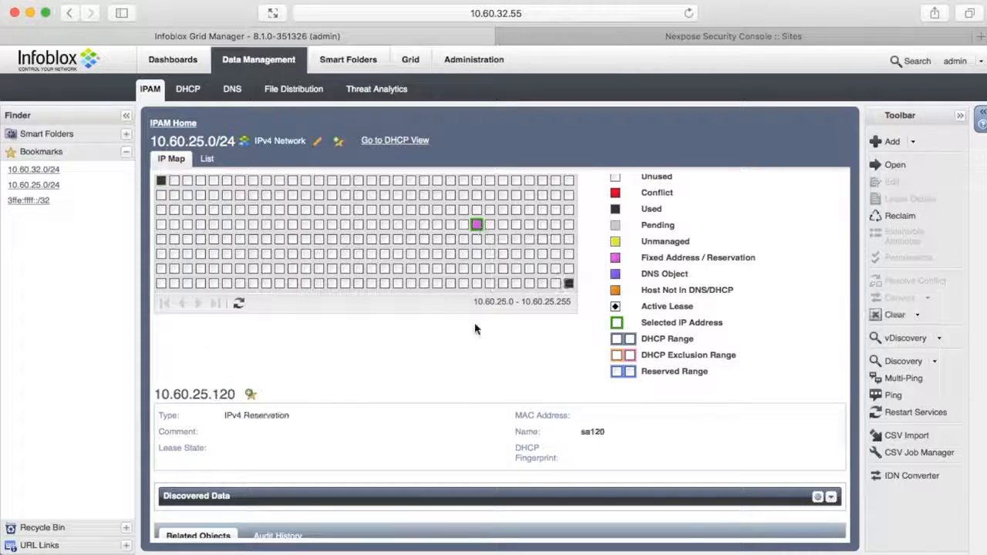
scroll(474, 330, "down", 1)
scroll(660, 476, "up", 2)
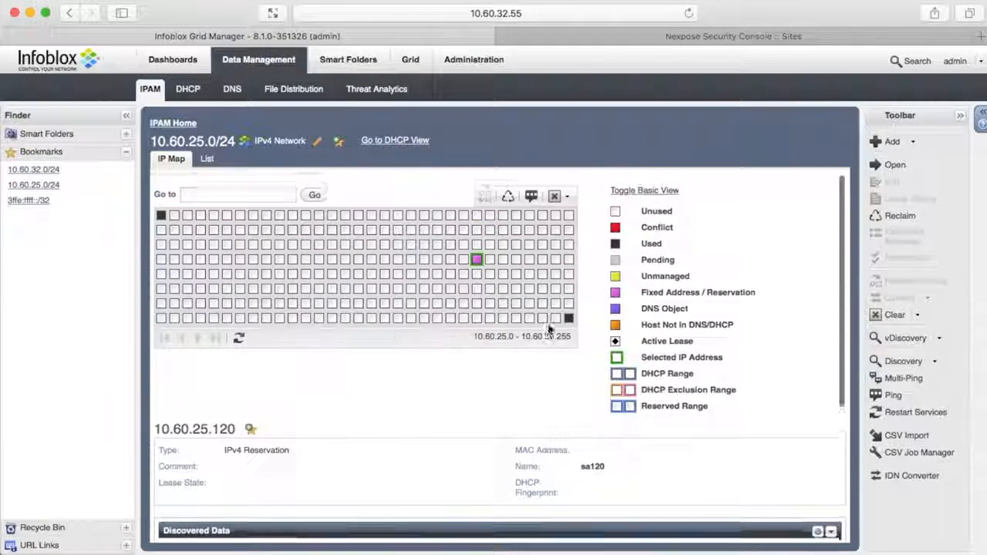
- Start another IPv4 reservation in the same network with IP address 10.60.25.121 and name sa121
left_click(913, 141)
left_click(895, 242)
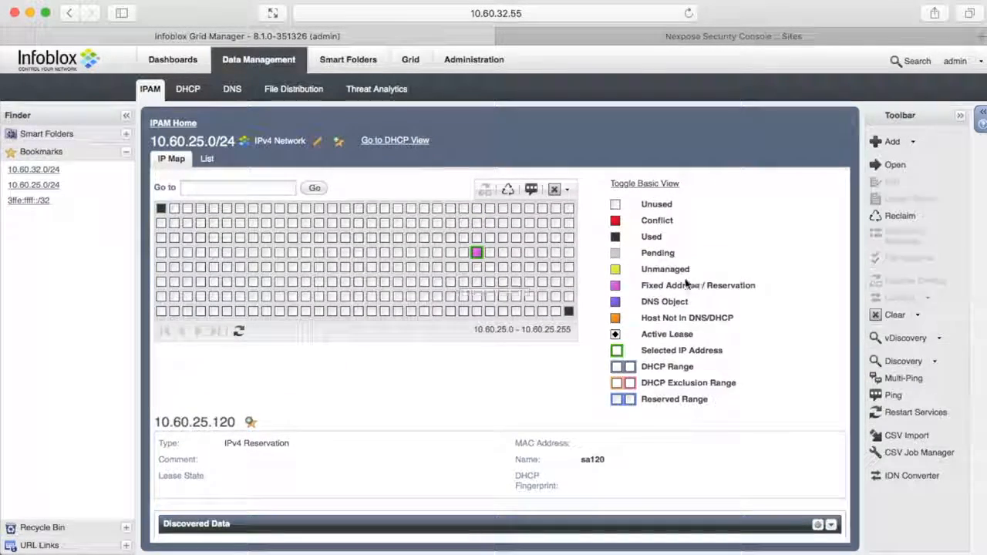
left_click(453, 469)
left_click(404, 205)
key("BackSpace")
type("121")
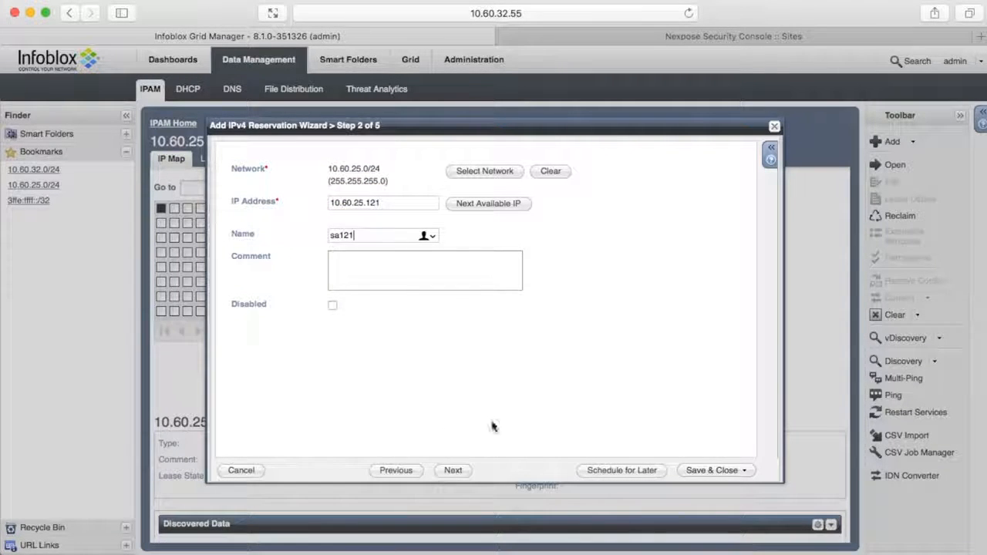
- Save the sa121 reservation with its inherited extensible attributes and check the related object of 10.60.25.121
left_click(453, 470)
left_click(452, 469)
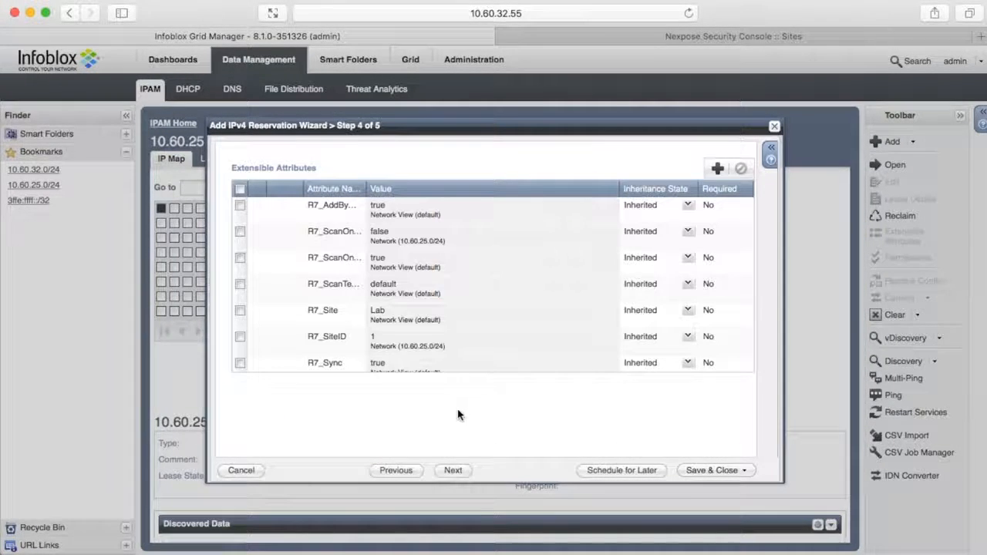
left_click(725, 469)
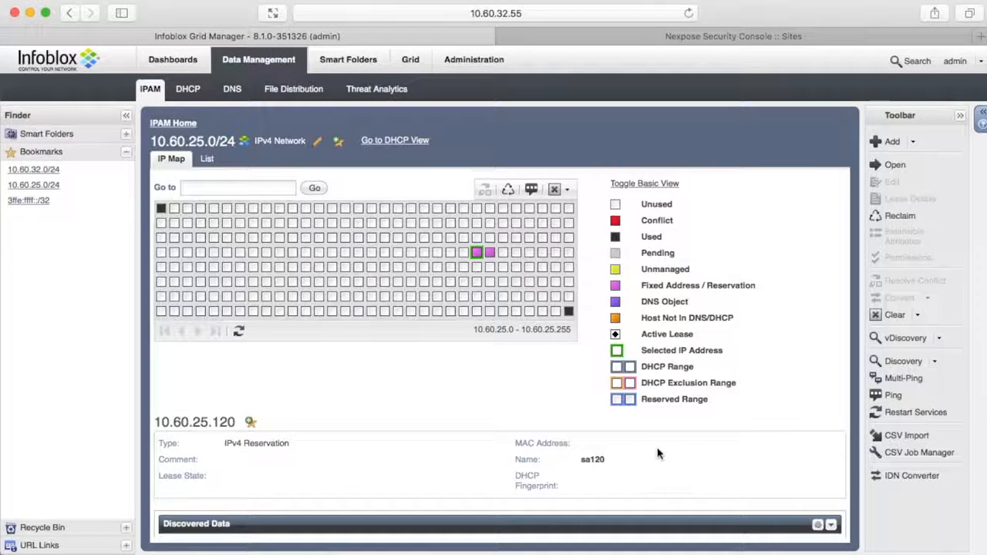
scroll(478, 410, "down", 5)
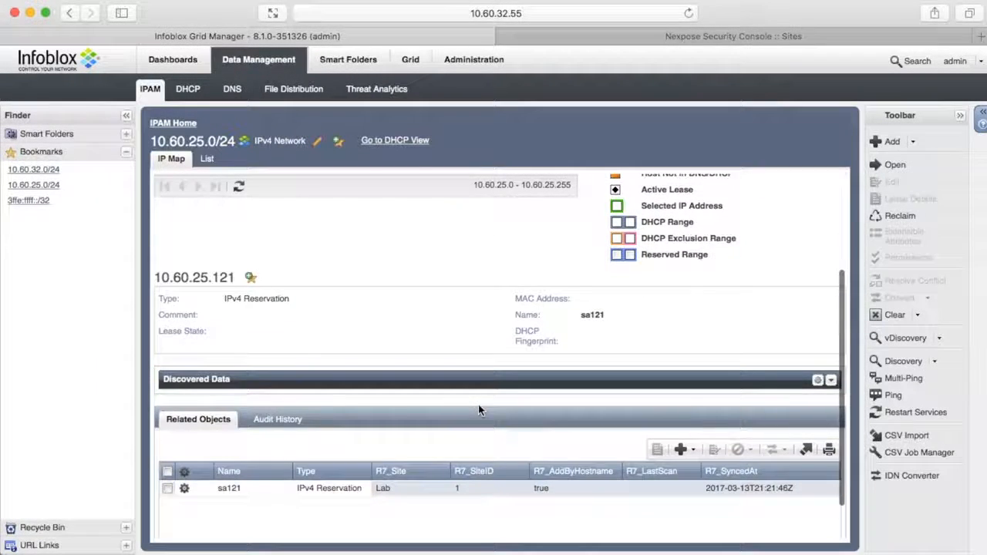
scroll(478, 405, "up", 4)
- Start a new host named dex in the tme.infoblox.com zone with IPv4 address 10.60.25.118
left_click(916, 146)
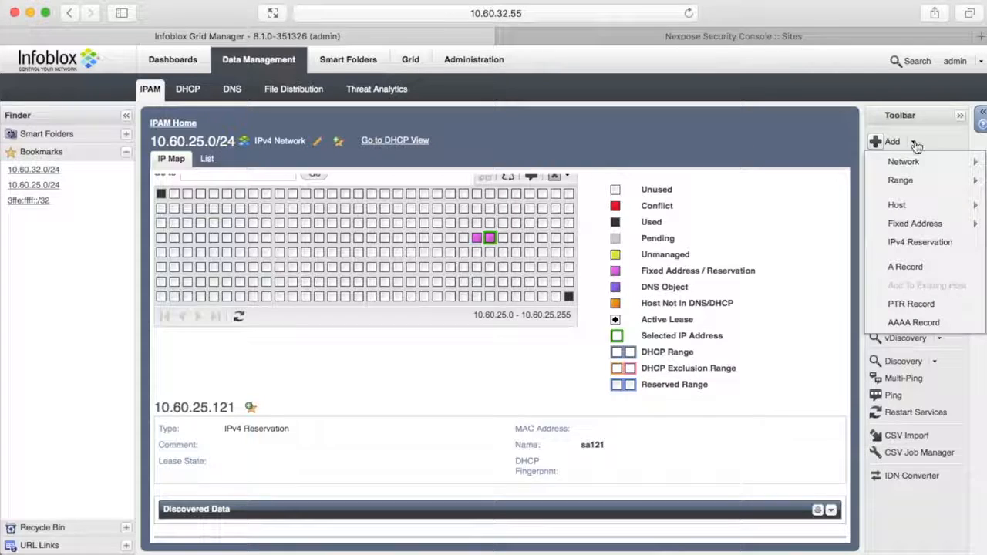
left_click(825, 206)
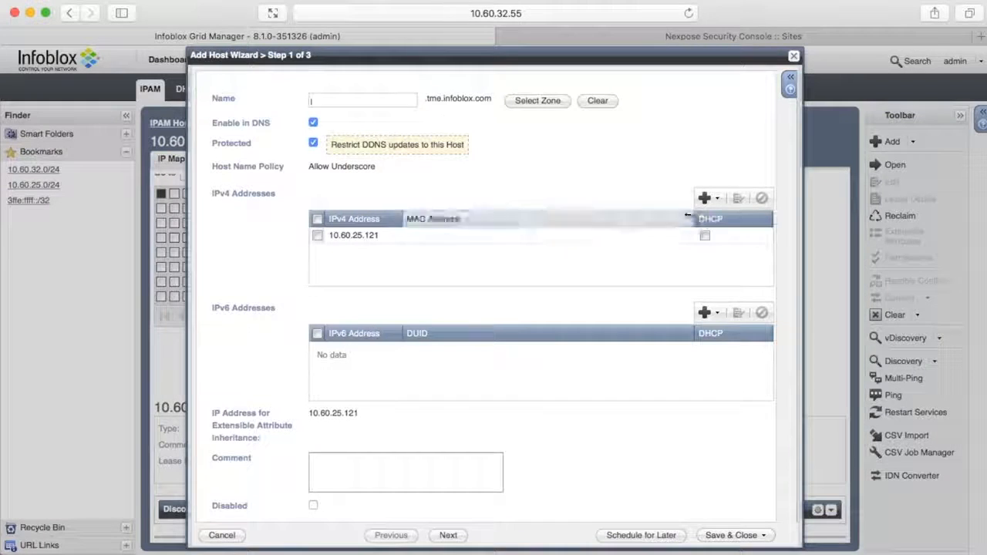
double_click(386, 235)
key("BackSpace")
key("BackSpace")
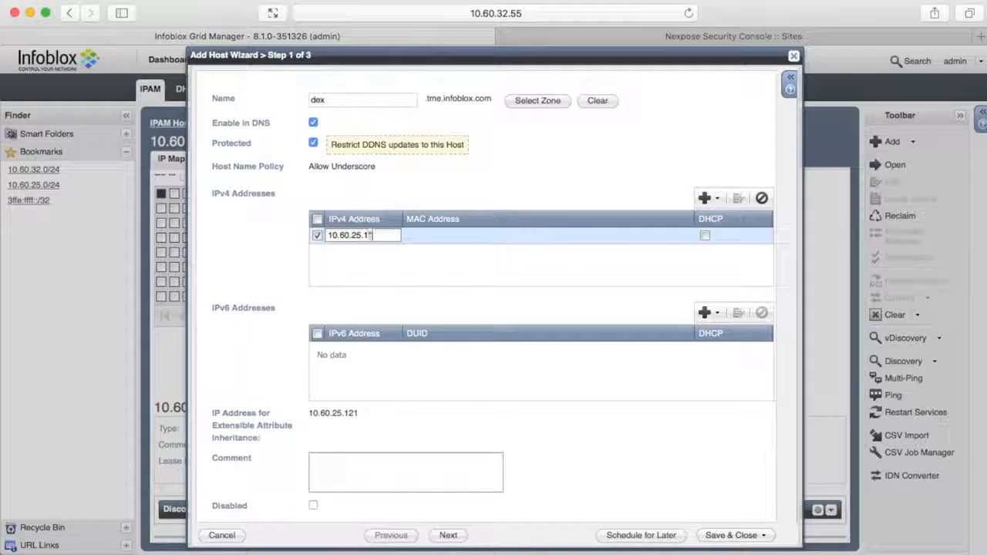
type("18")
key("Return")
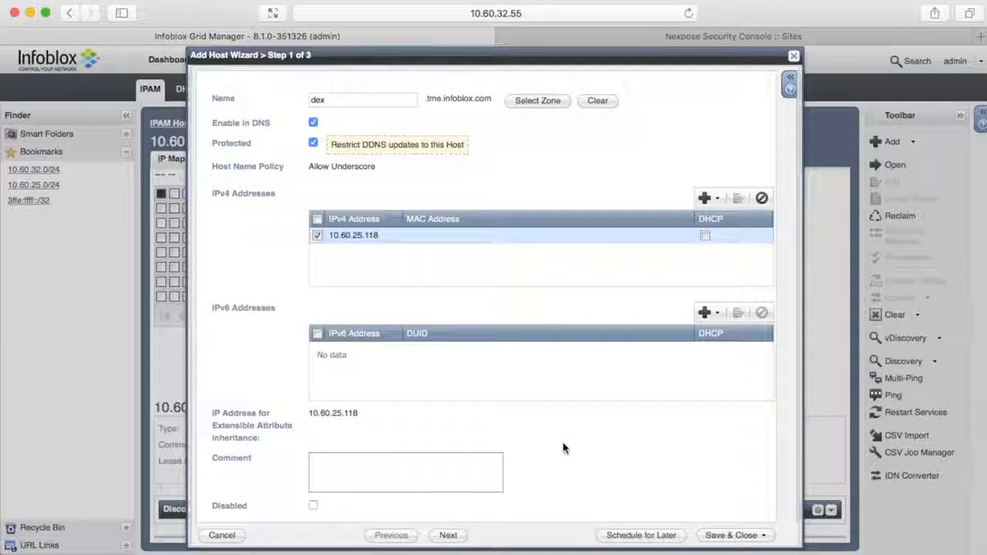
- Override the dex host's inherited R7_ScanOnAdd attribute to enable scanning on add, and save the host
left_click(451, 535)
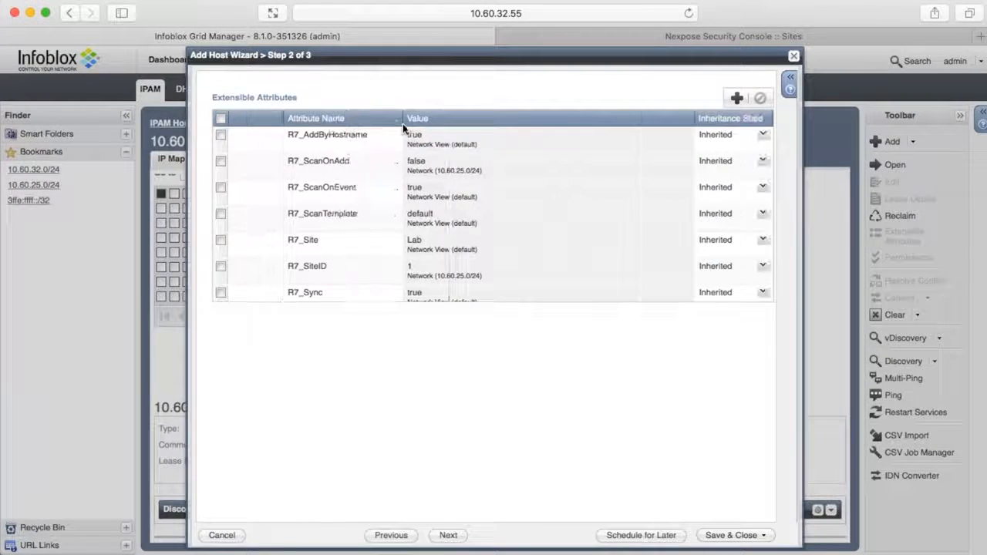
left_click_drag(695, 118, 579, 118)
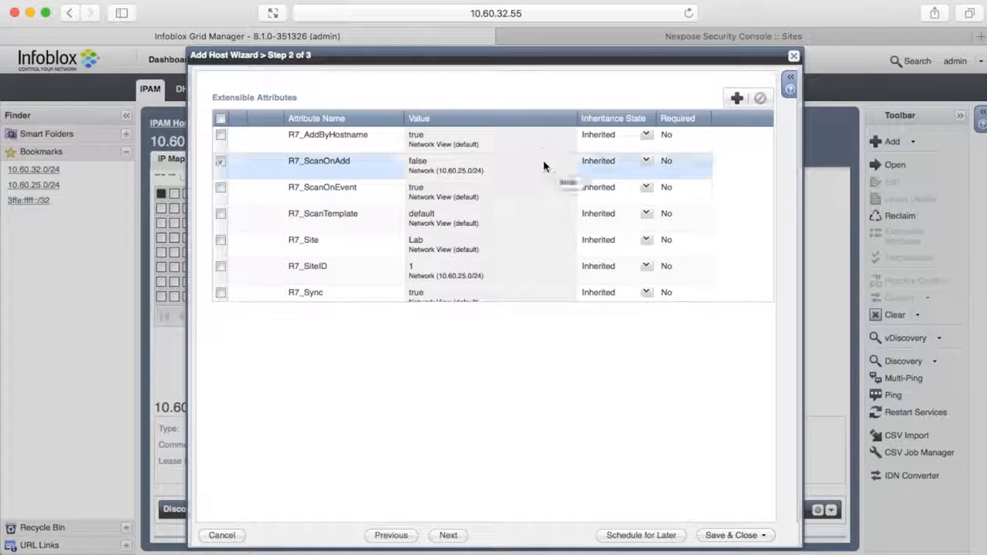
left_click(646, 160)
left_click(605, 188)
left_click(571, 164)
left_click(519, 176)
left_click(718, 535)
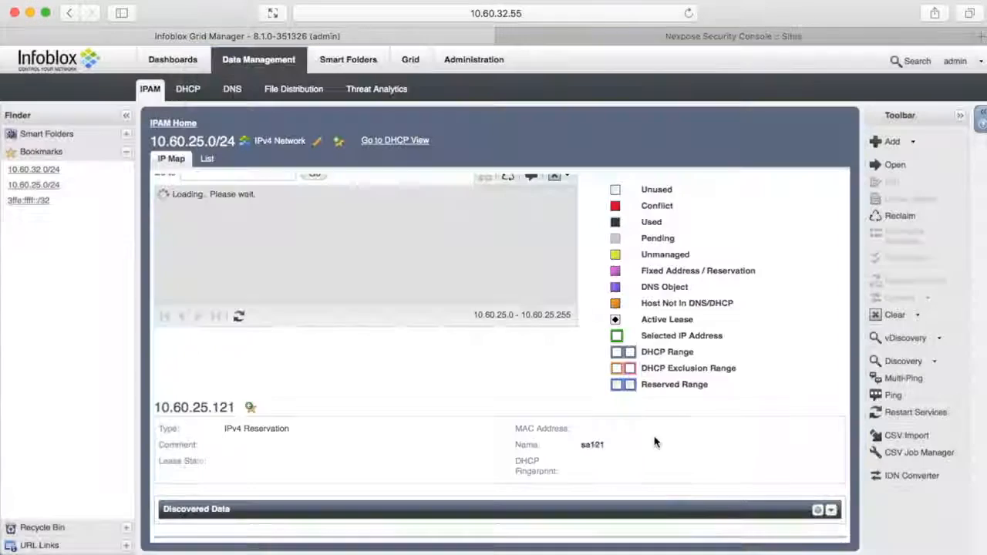
- Examine the R7 attributes of the dex host at 10.60.25.118 in its related objects
left_click(451, 238)
scroll(501, 324, "down", 5)
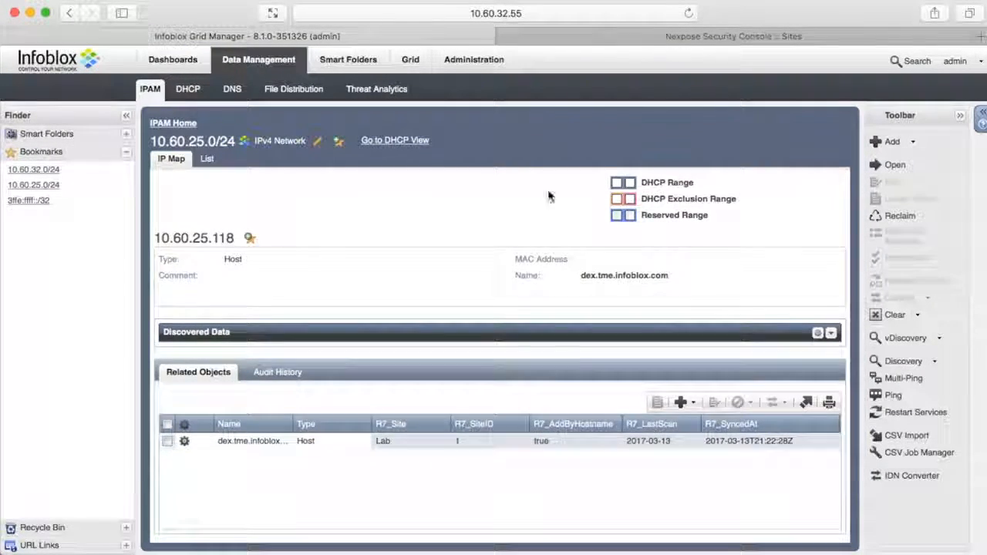
scroll(681, 142, "up", 5)
- Start an IPv6 fixed address in the 3ffe:ffff::/32 network with IP address 3ffe:ffff::1 and DUID 00:00
left_click(185, 125)
left_click(250, 273)
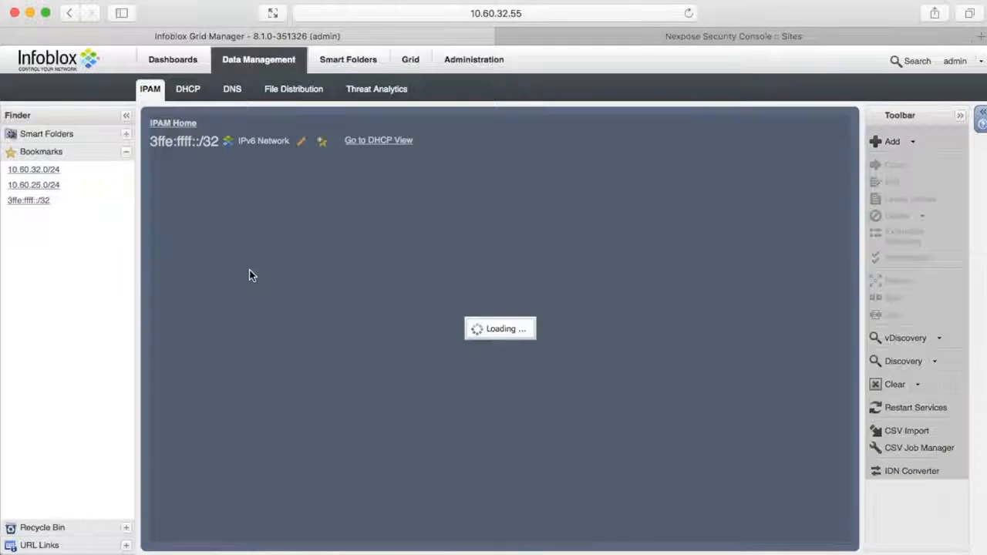
left_click(653, 193)
left_click(696, 252)
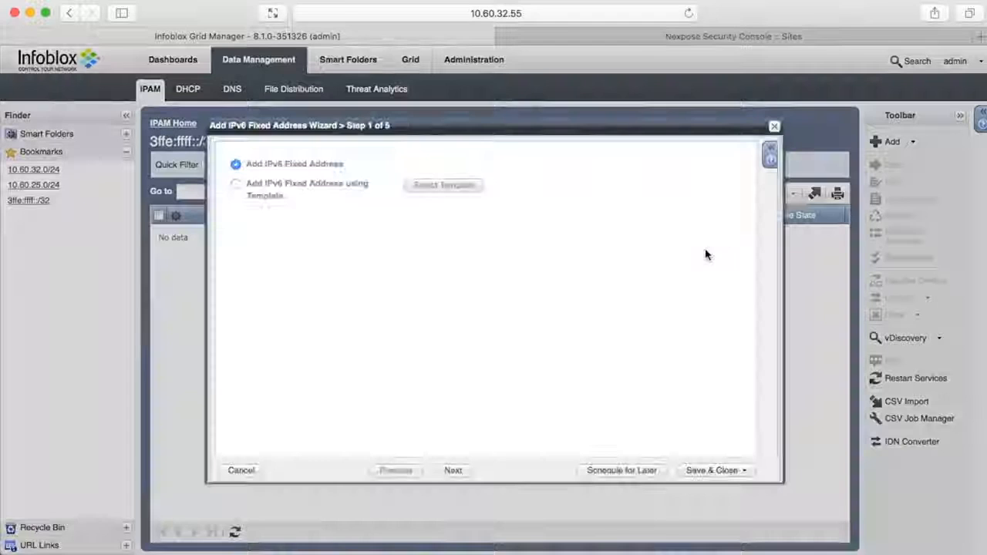
left_click(456, 470)
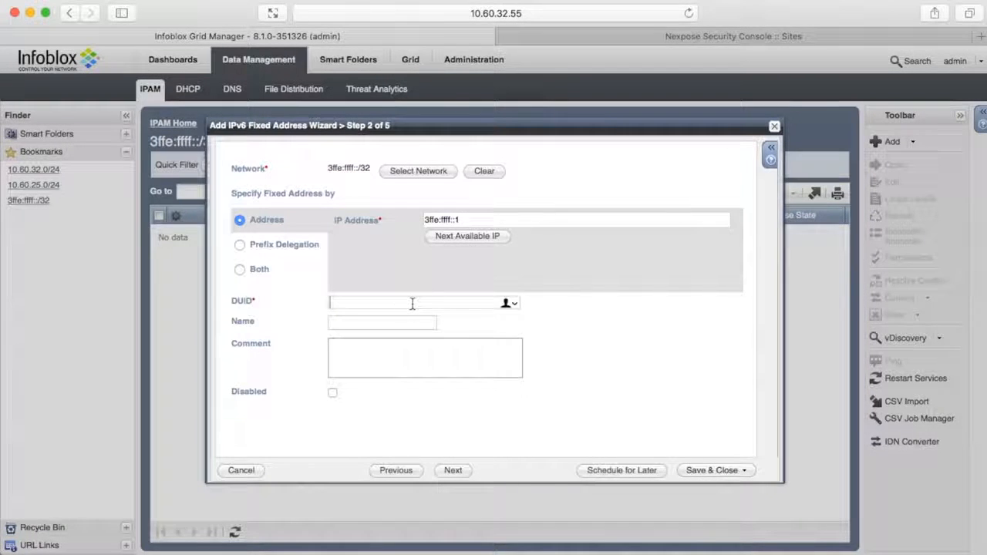
left_click(456, 469)
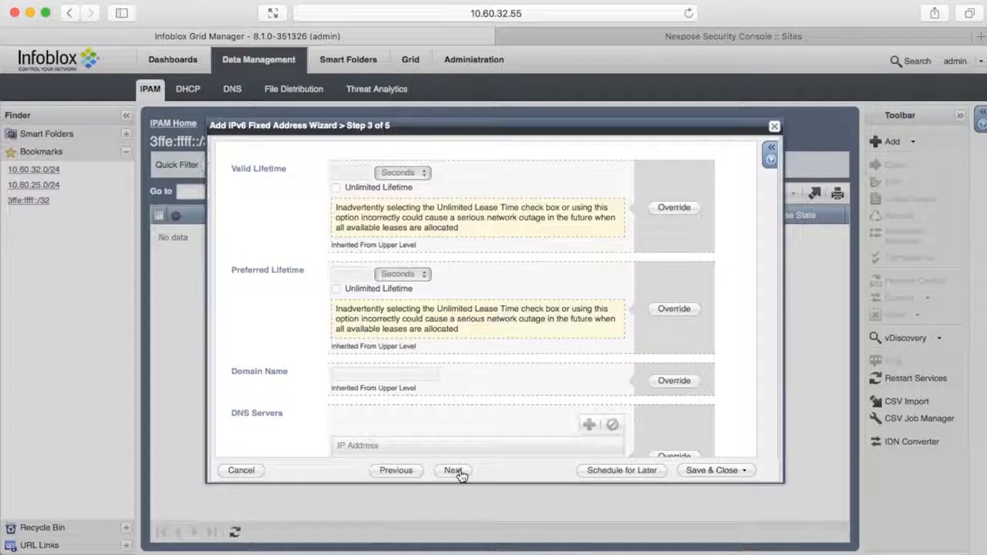
- Save the IPv6 fixed address with its inherited extensible attributes and open 3ffe:ffff::1 to check its R7 attributes
left_click(460, 470)
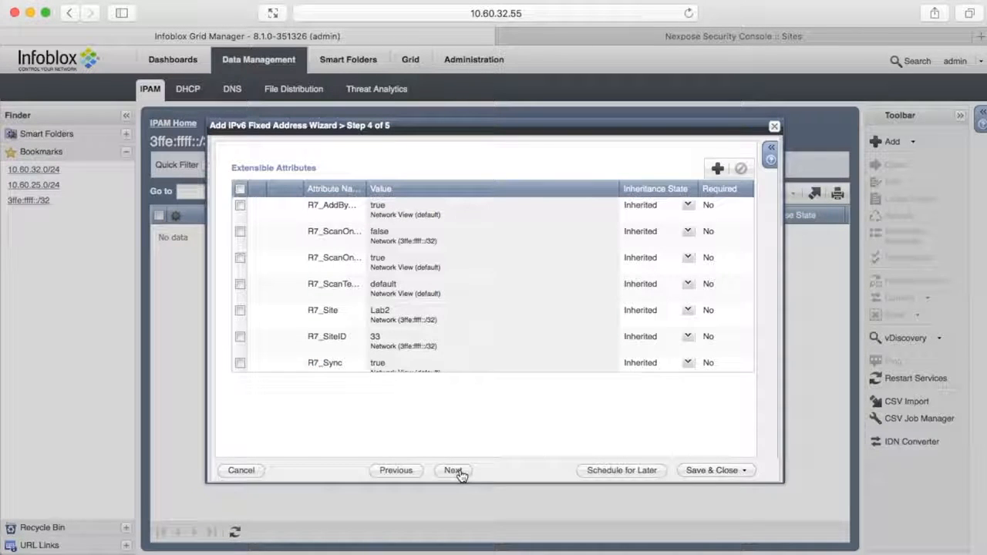
left_click(709, 470)
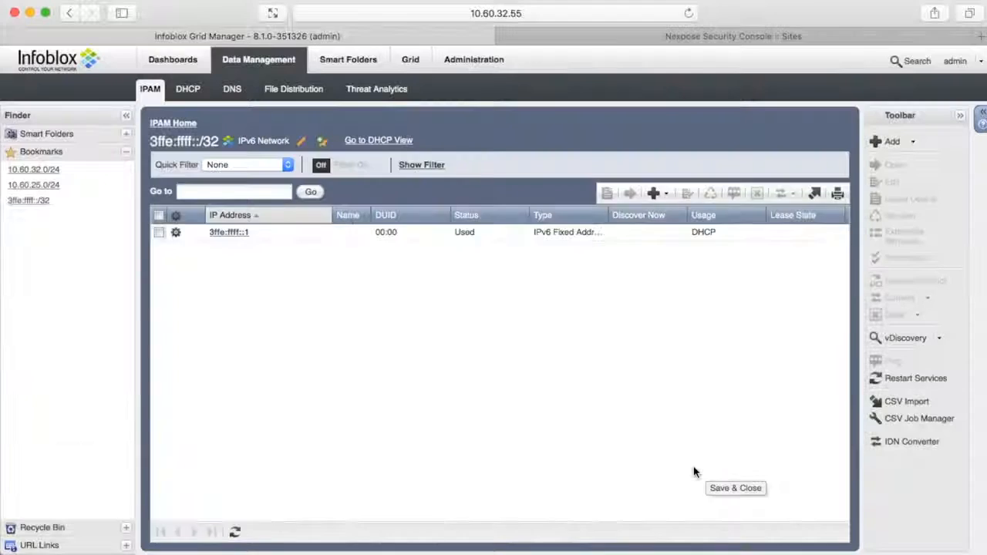
left_click(221, 233)
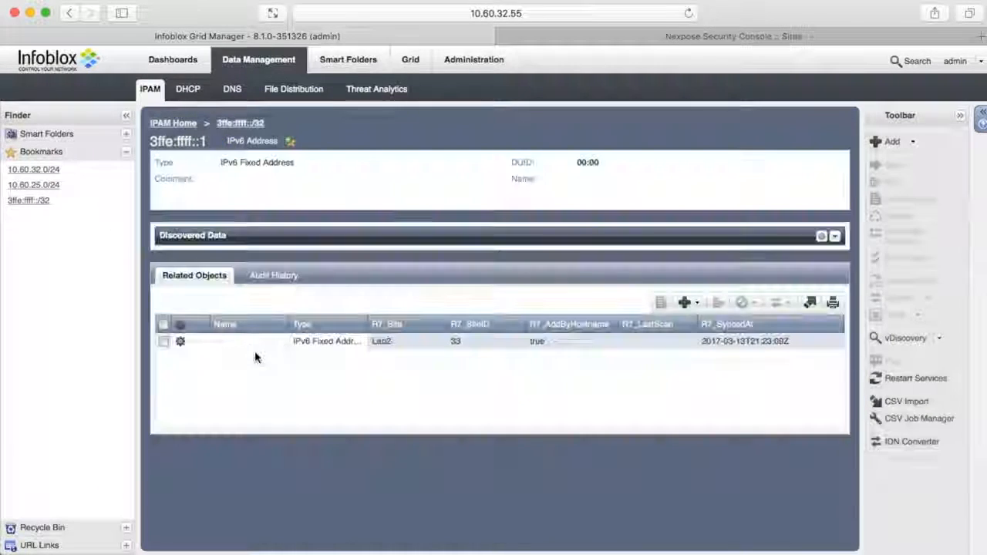
- Switch to the Nexpose Security Console and review the included assets in the Lab2 site configuration, leaving it without saving
left_click(614, 43)
left_click(139, 256)
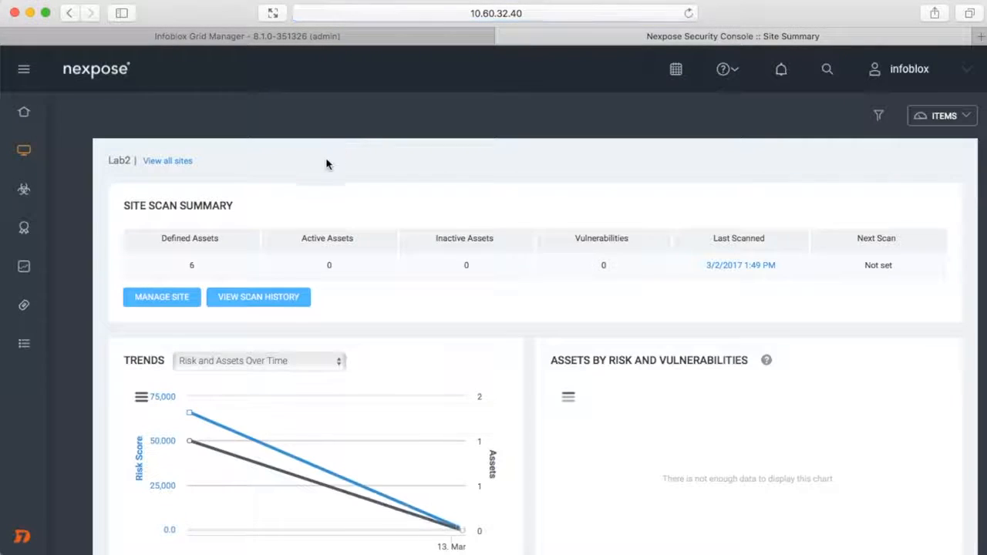
left_click(181, 300)
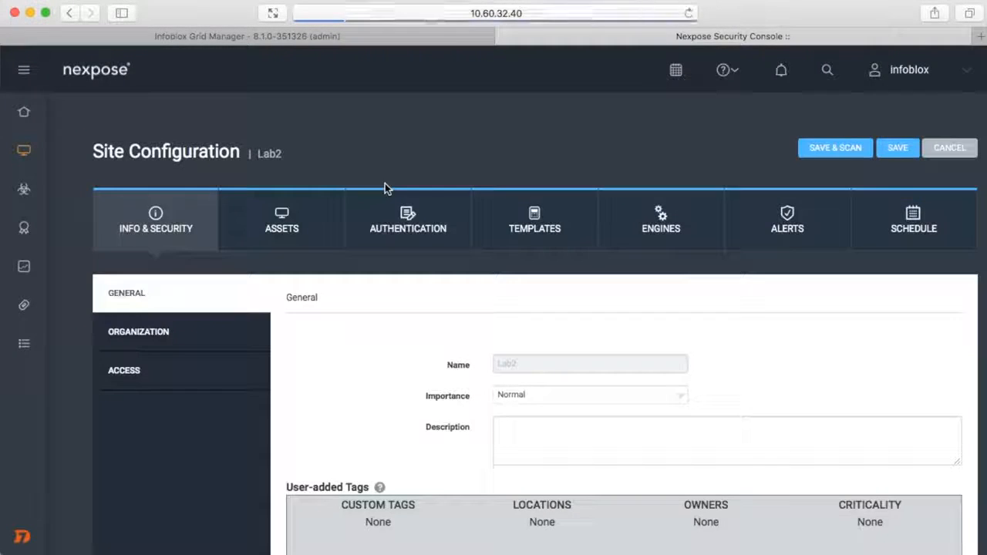
left_click(288, 202)
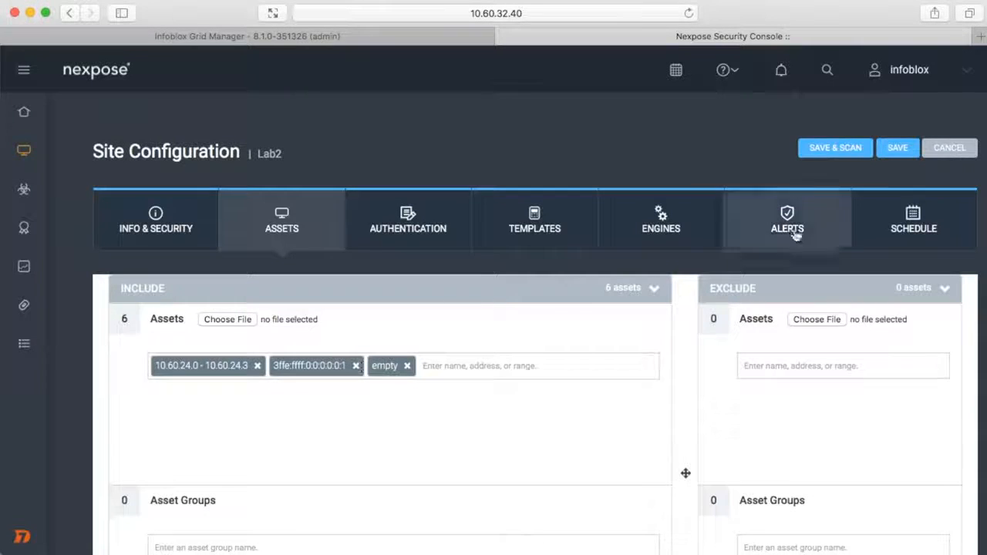
left_click(953, 149)
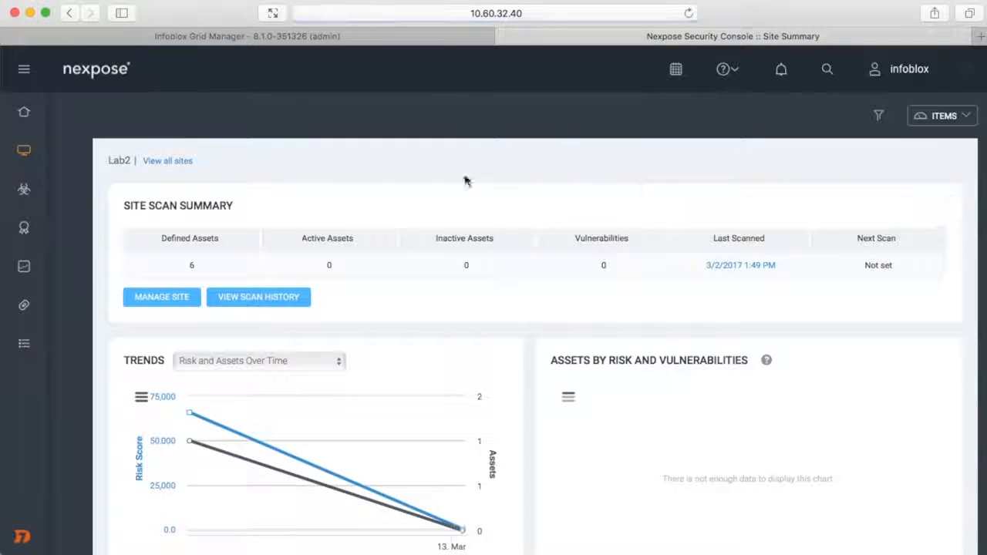
- Review the included assets in the Lab site configuration and leave it without saving
left_click(178, 163)
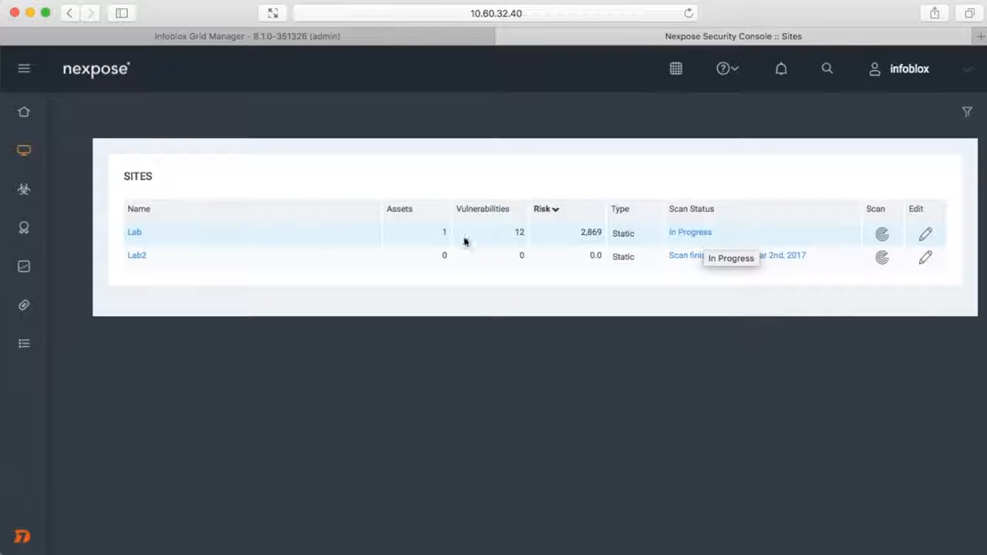
left_click(133, 234)
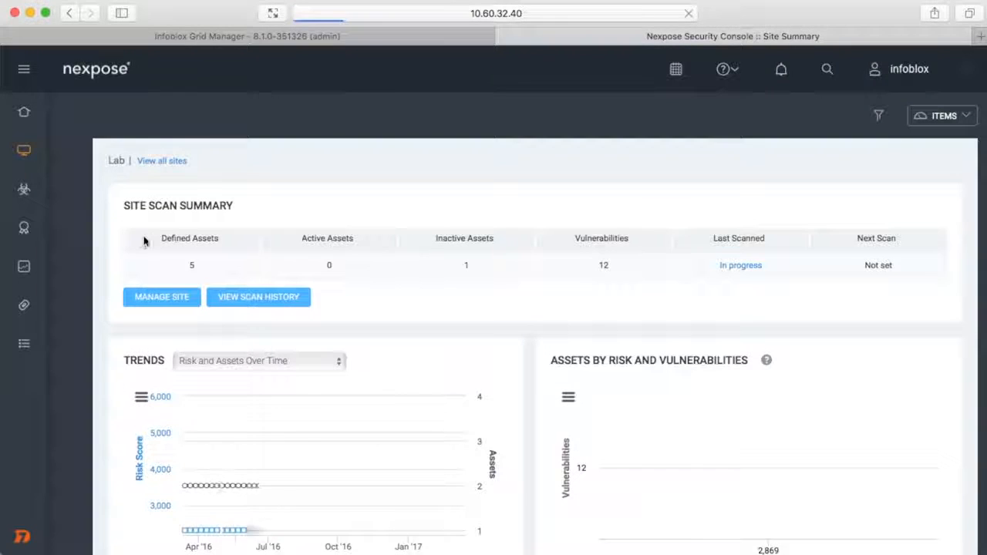
left_click(160, 298)
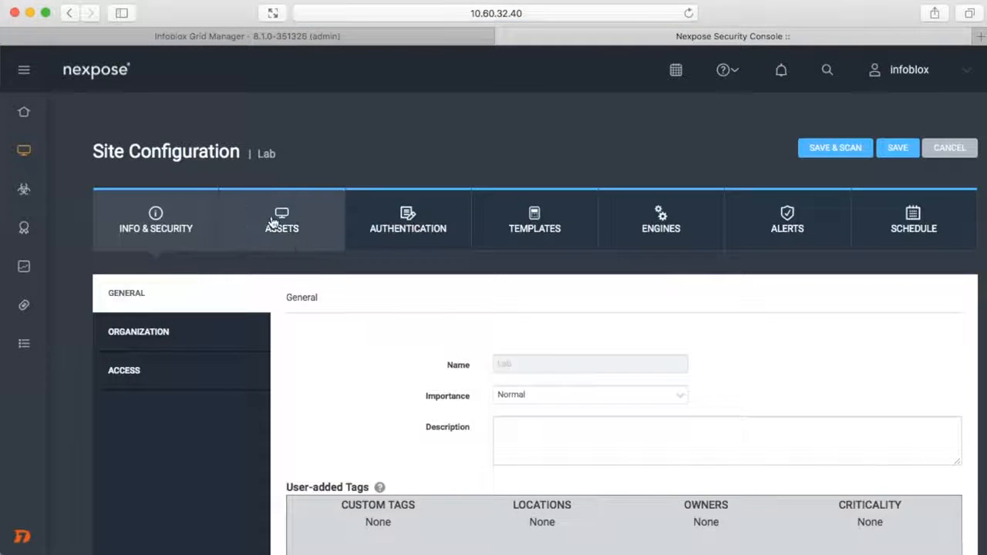
left_click(270, 215)
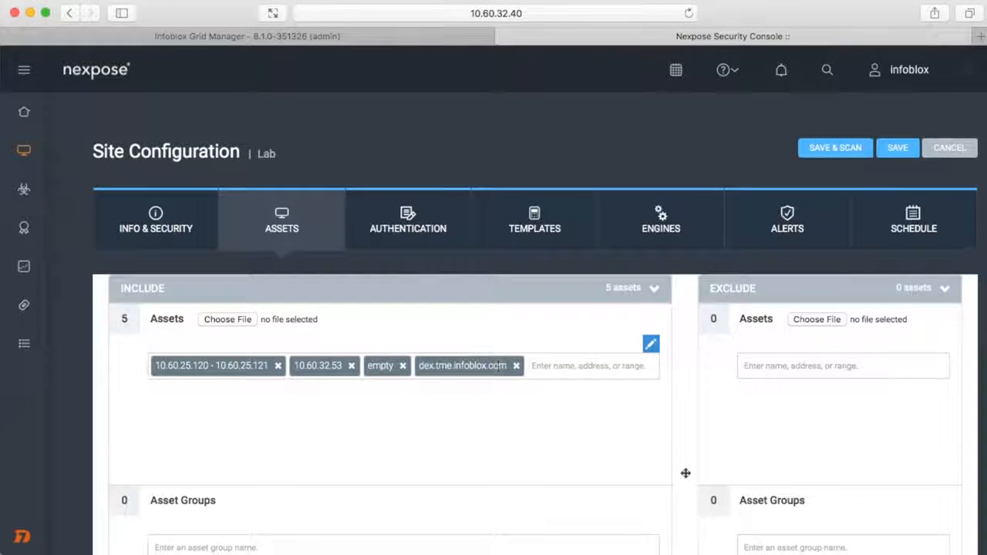
left_click(949, 148)
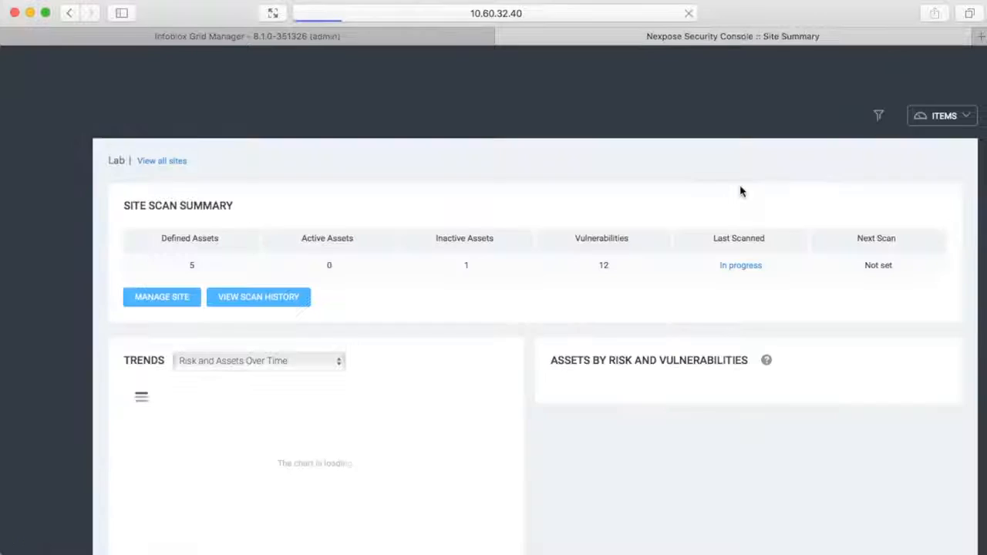
- Examine the Lab site's current scan and its scan progress, including the completed and incomplete assets
scroll(694, 193, "down", 10)
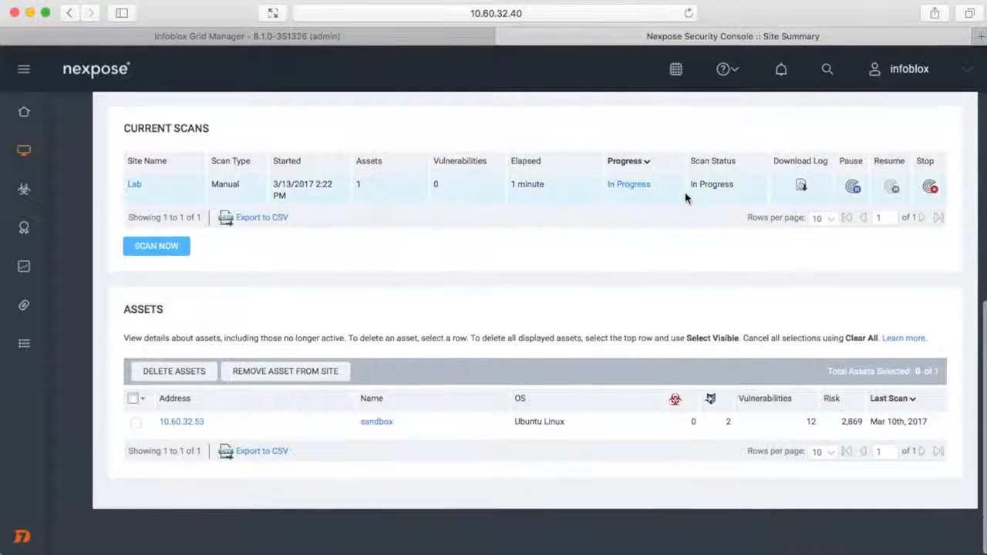
scroll(258, 419, "up", 10)
left_click(742, 268)
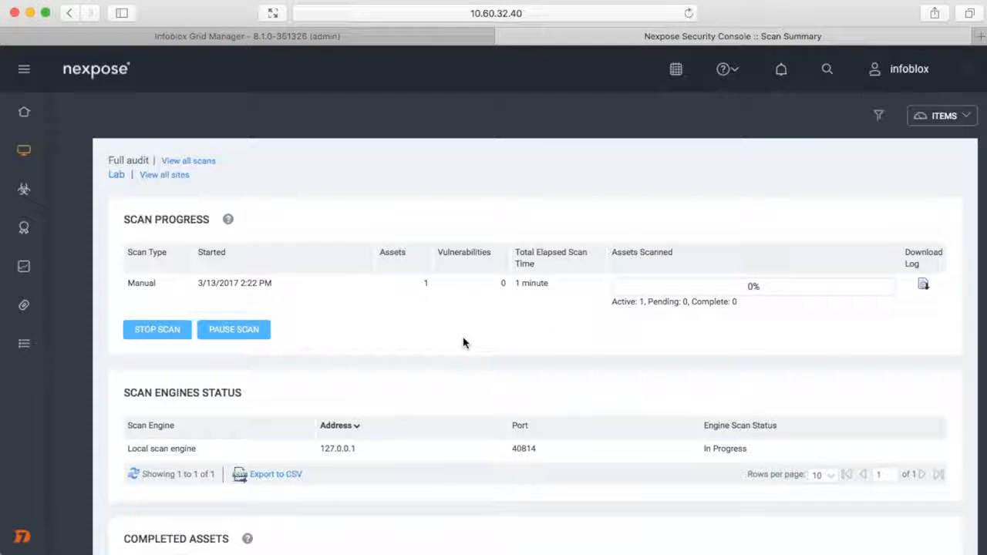
scroll(463, 342, "down", 5)
scroll(463, 343, "down", 1)
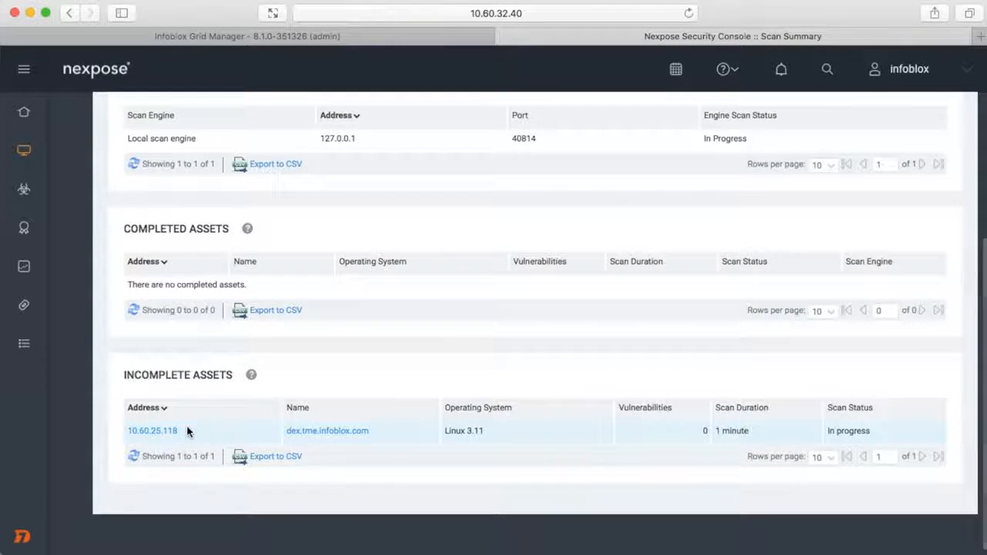
- Switch to Infoblox Grid Manager and delete the IPv6 fixed address 3ffe:ffff::1 from its related objects
left_click(360, 36)
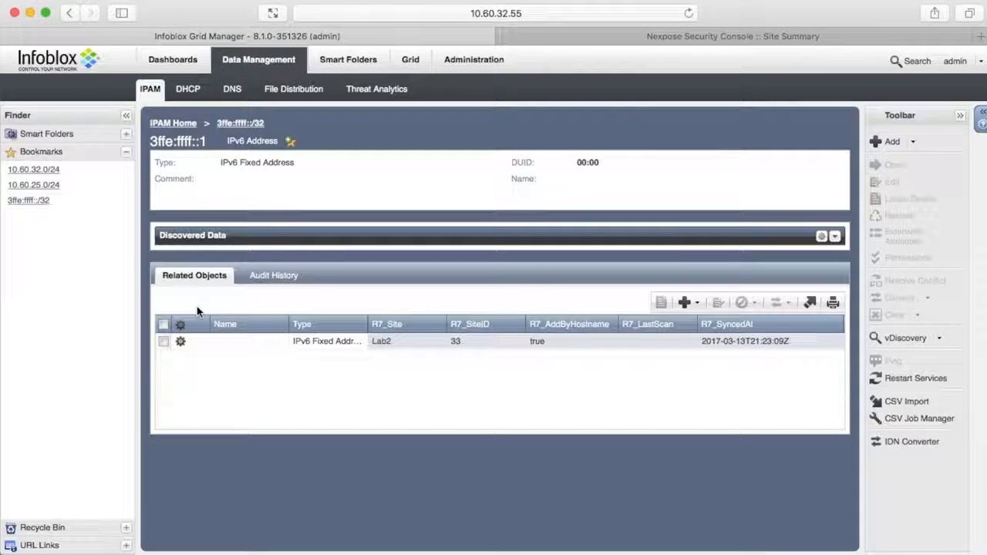
left_click(163, 324)
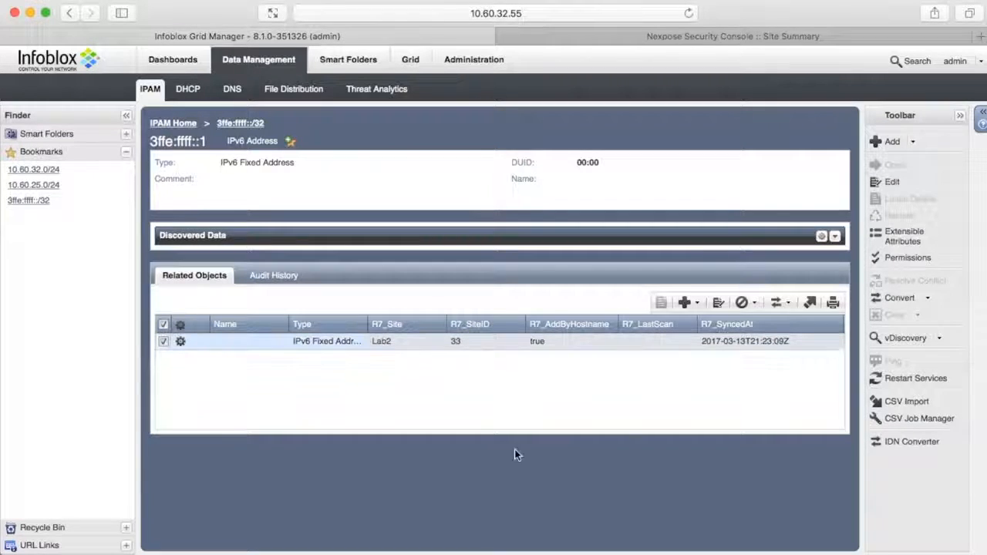
left_click(740, 302)
left_click(661, 349)
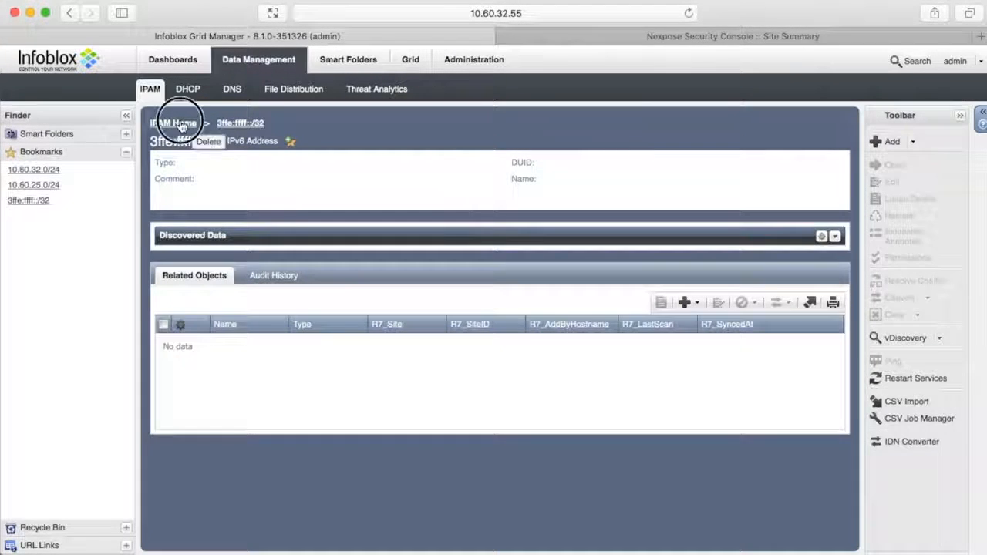
- Delete the 10.60.24.0/30 network from the default network view
left_click(182, 125)
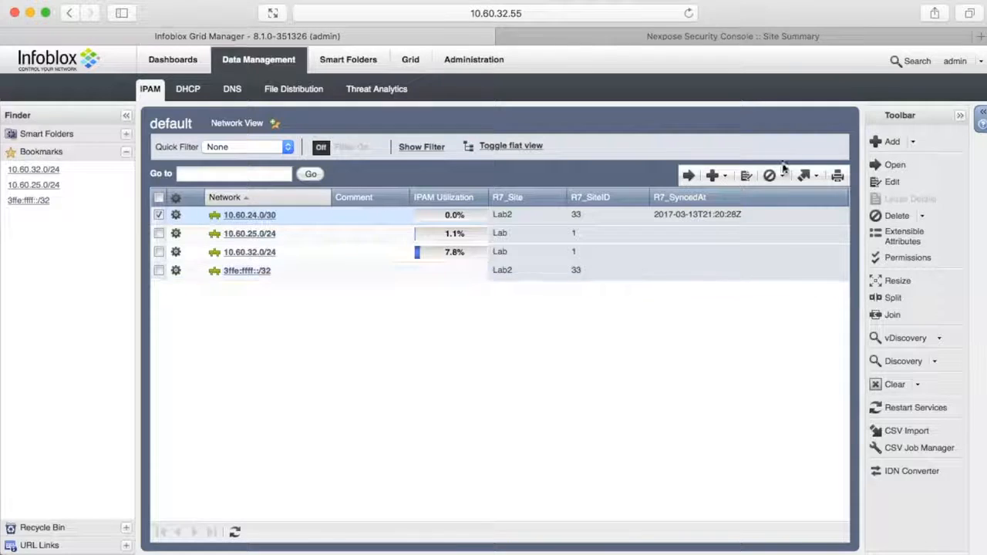
left_click(773, 174)
left_click(657, 346)
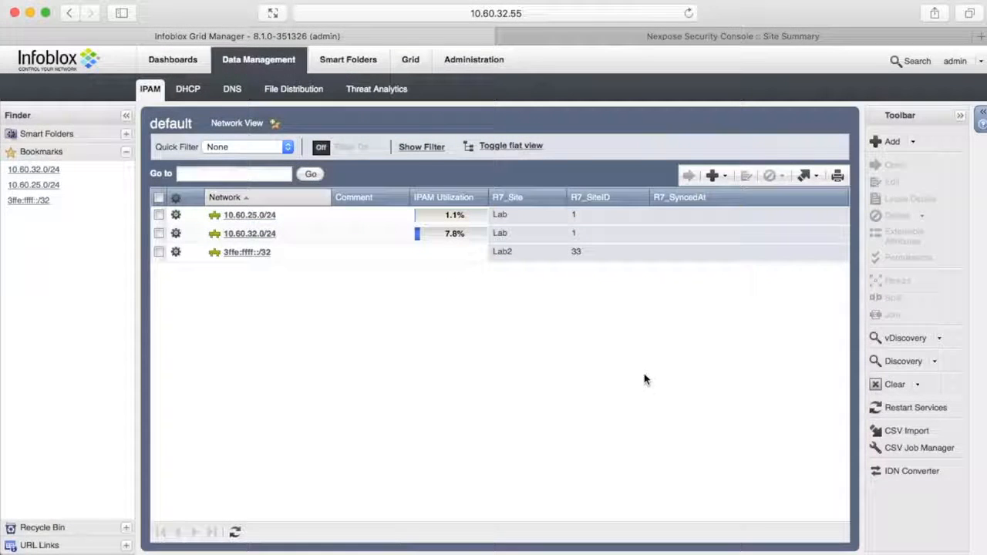
- Switch to the Nexpose Security Console and check the Lab2 site configuration's included assets after the deletions, leaving it without saving
left_click(737, 37)
left_click(168, 160)
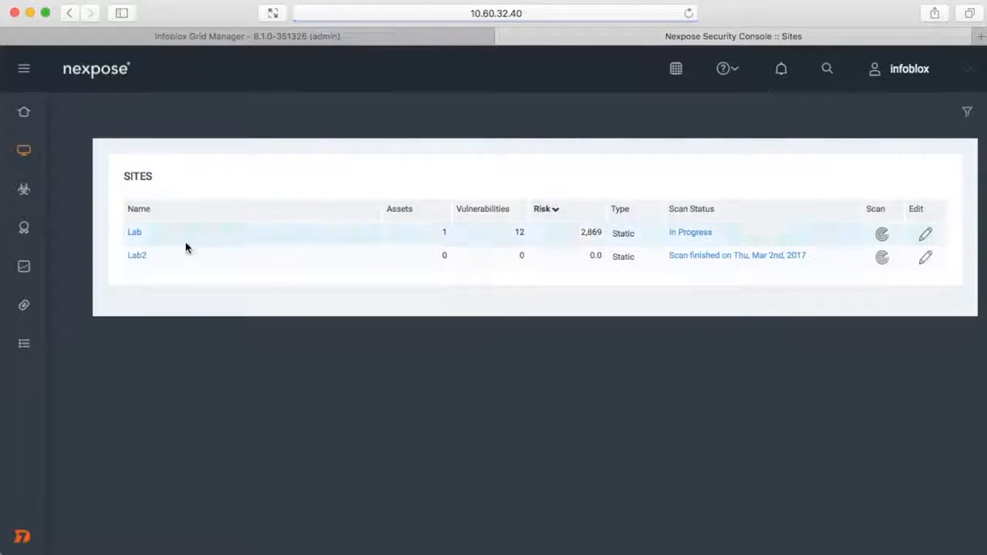
left_click(138, 258)
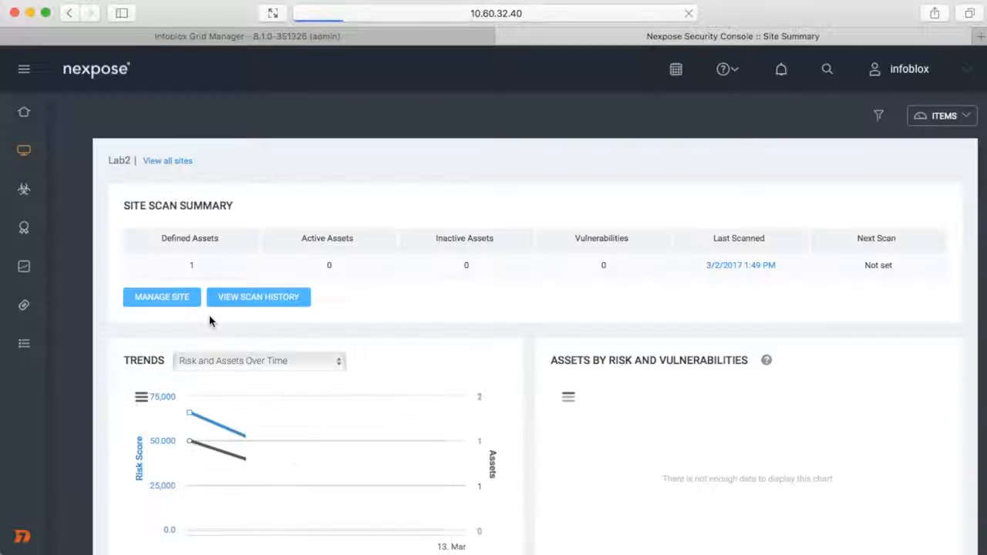
left_click(177, 304)
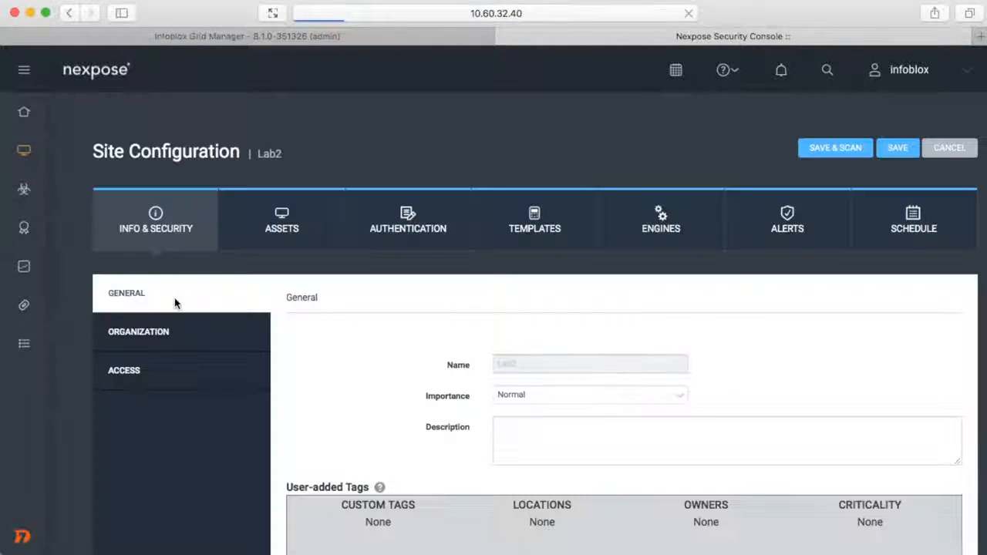
left_click(266, 233)
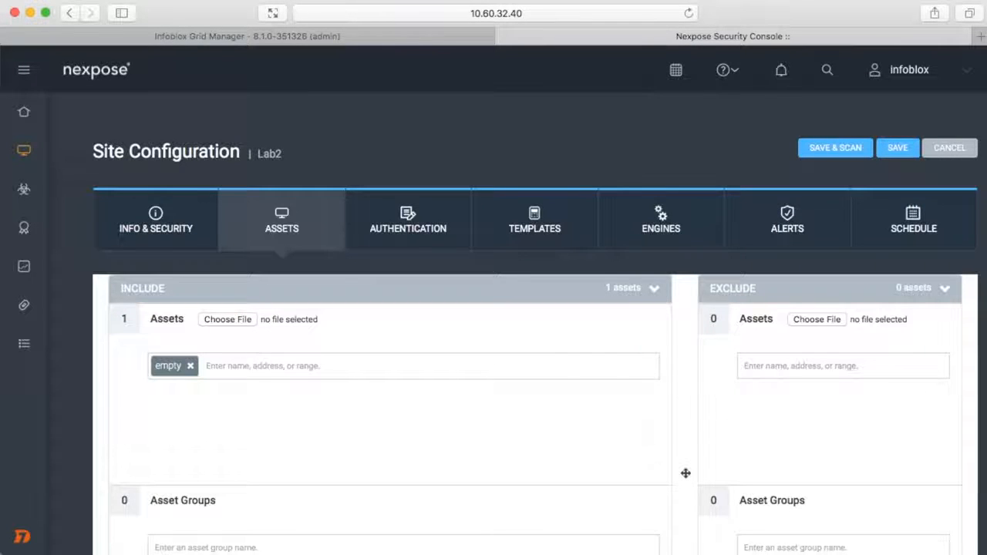
left_click(951, 147)
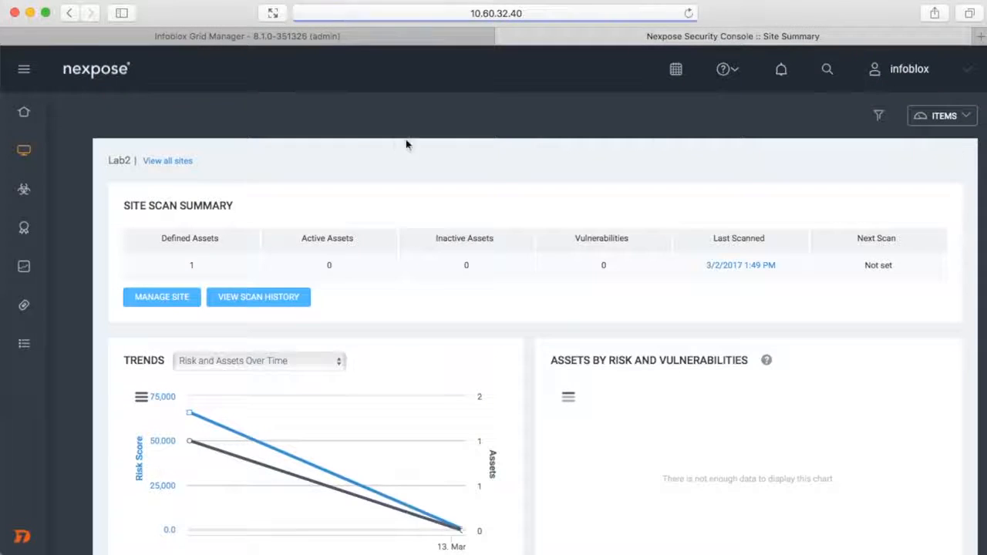
- Examine the Lab site's scan summary, current scans and scanned assets
left_click(182, 162)
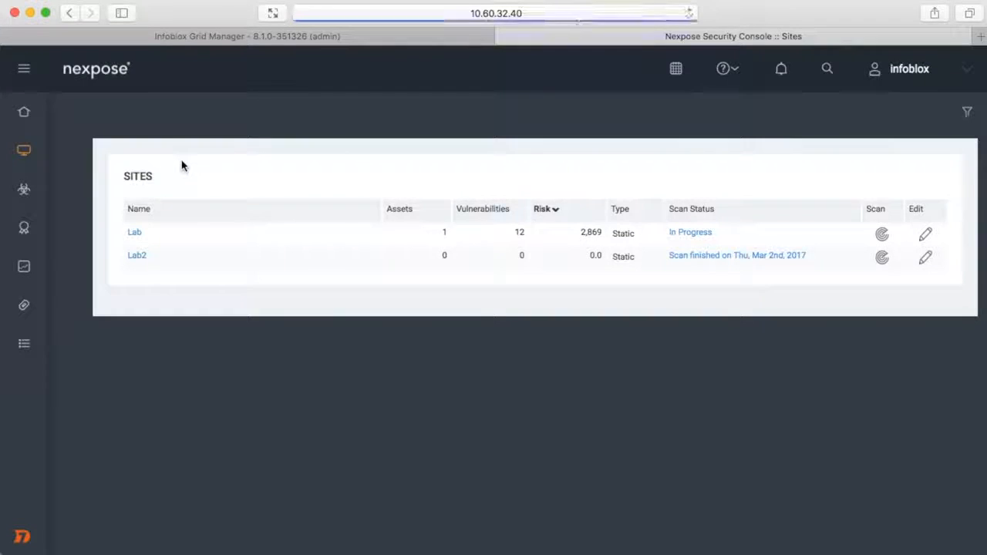
left_click(133, 232)
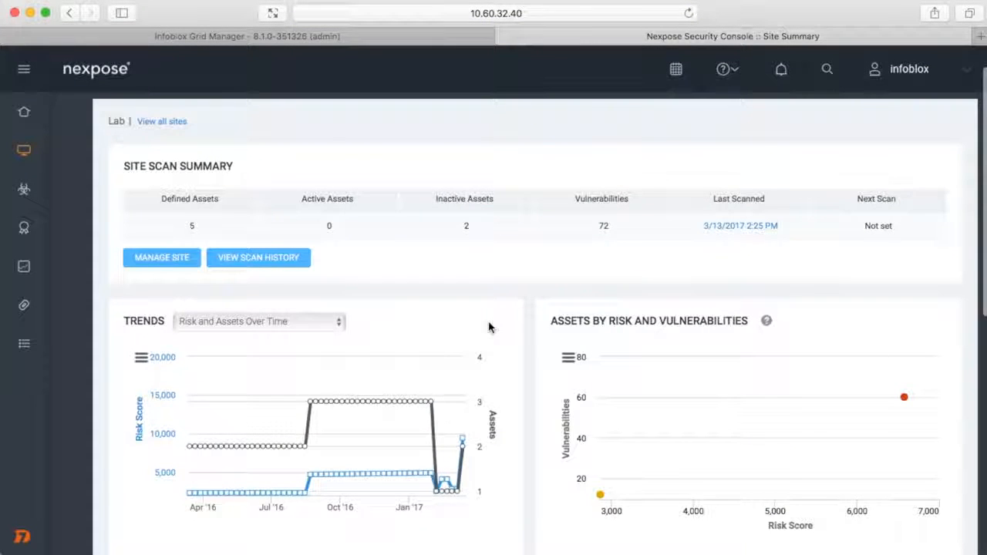
scroll(488, 328, "down", 5)
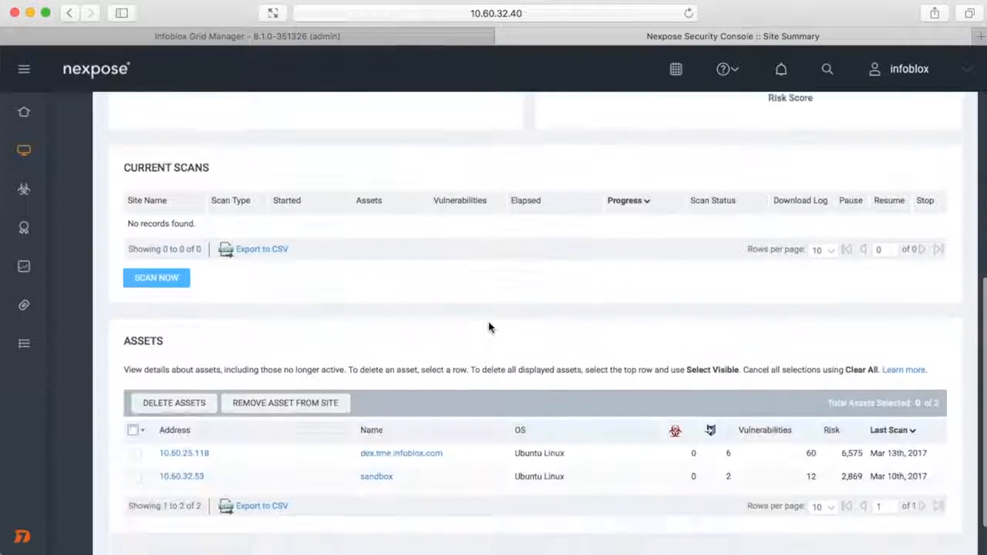
scroll(488, 328, "down", 1)
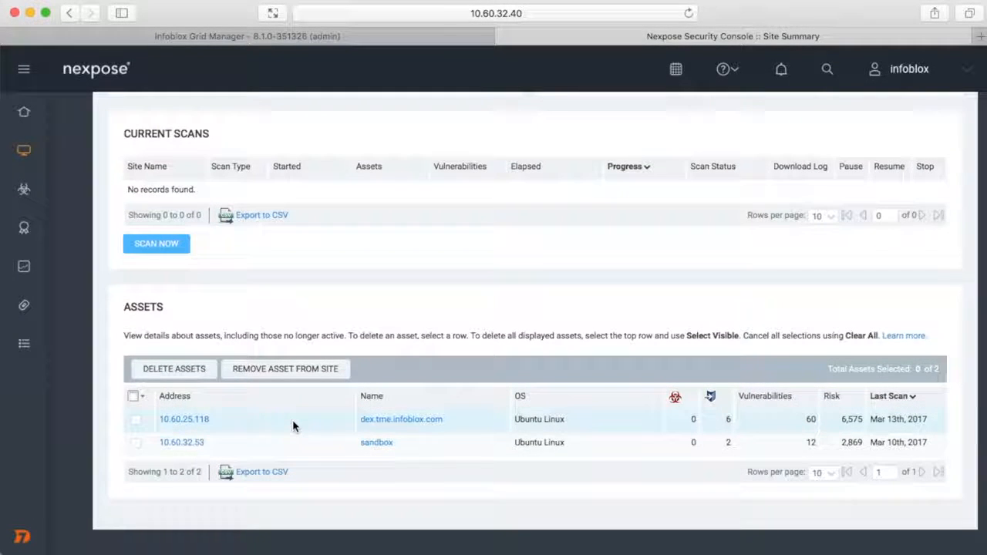
scroll(292, 420, "up", 6)
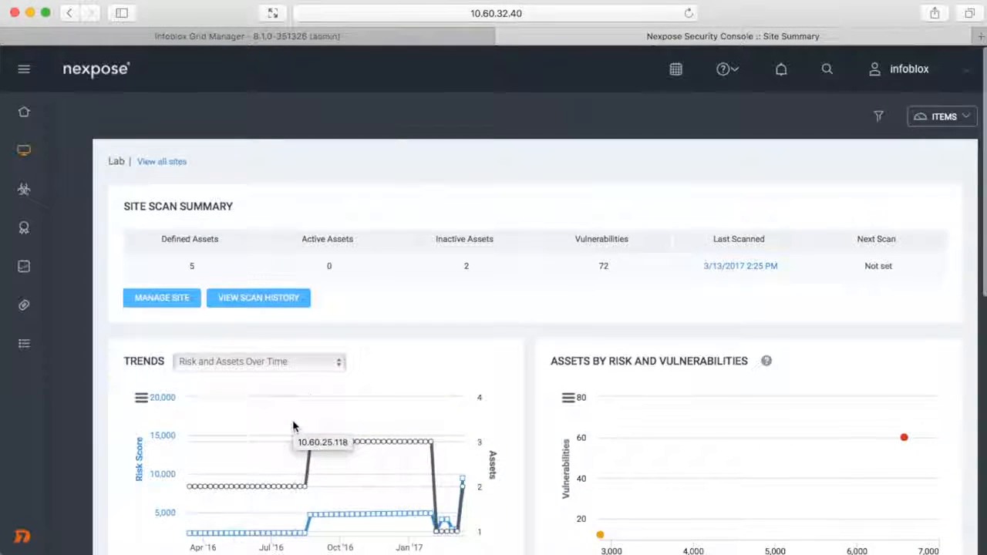
- Switch to Infoblox Grid Manager and delete the sa121 reservation at 10.60.25.121 in the 10.60.25.0/24 network
left_click(400, 36)
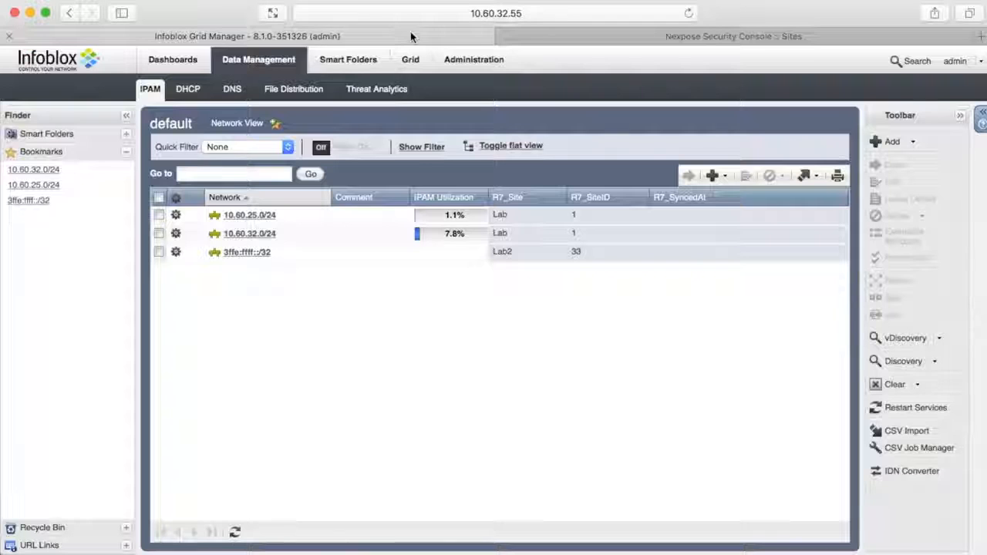
left_click(263, 215)
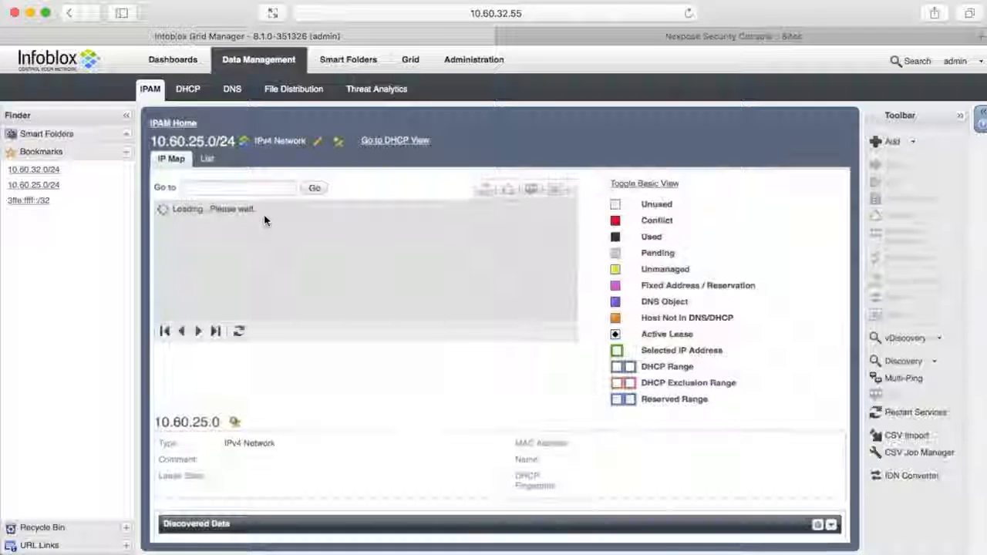
left_click(490, 253)
scroll(452, 412, "down", 5)
left_click(167, 464)
left_click(738, 426)
left_click(656, 347)
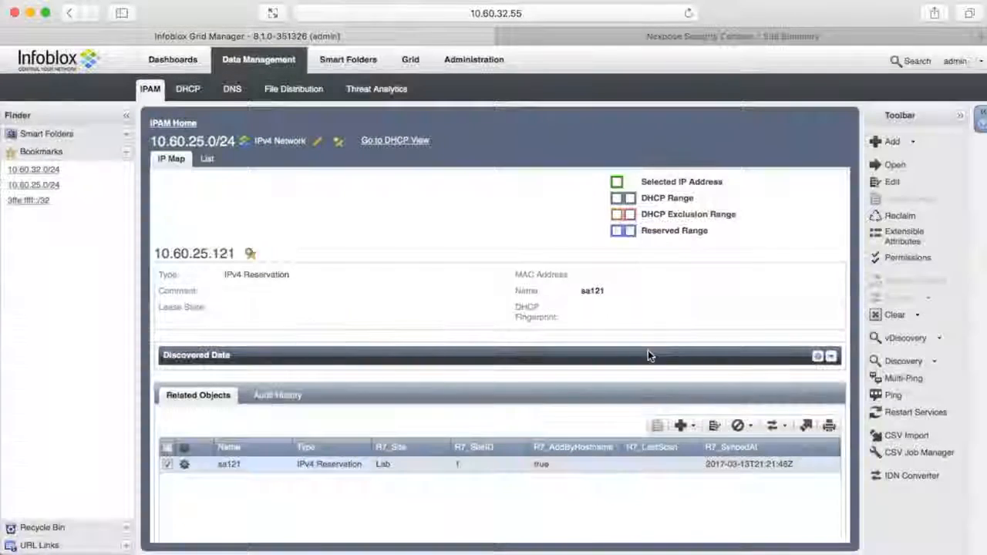
- Delete the dex.tme.infoblox.com host at 10.60.25.118 from the 10.60.25.0/24 network
left_click(451, 257)
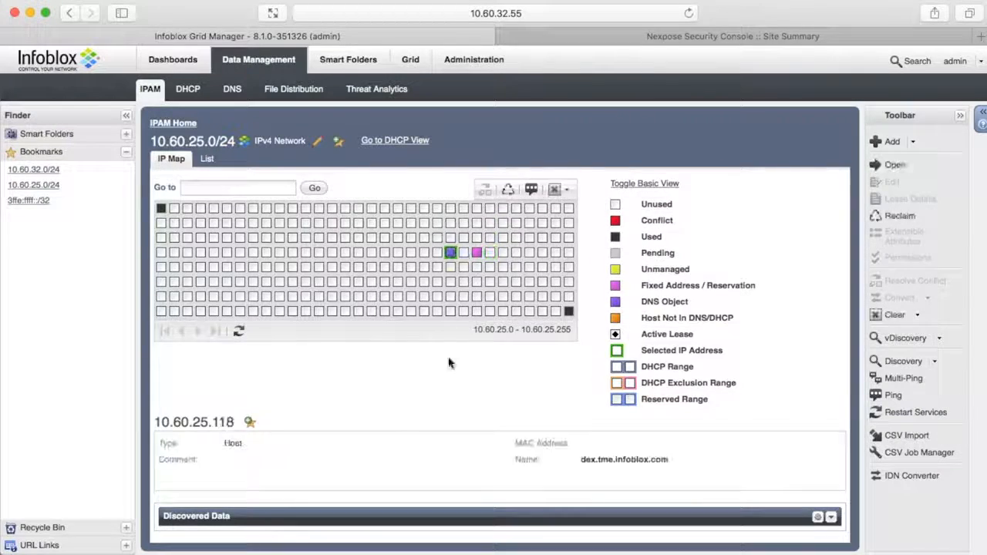
scroll(156, 444, "down", 5)
left_click(168, 441)
left_click(738, 402)
left_click(659, 350)
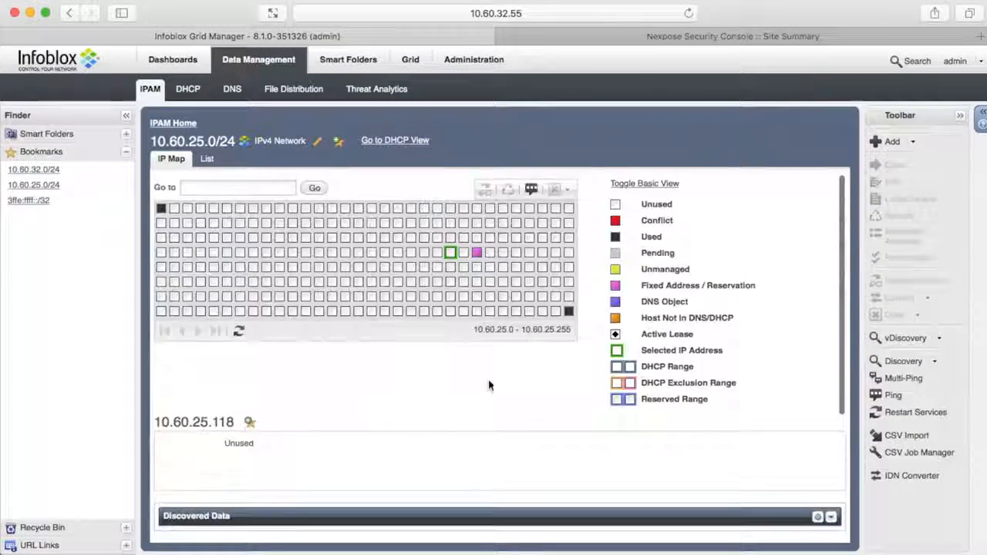
- Check the 10.60.25.120 reservation and review the included assets in the Nexpose Lab site configuration, leaving it without saving
left_click(477, 252)
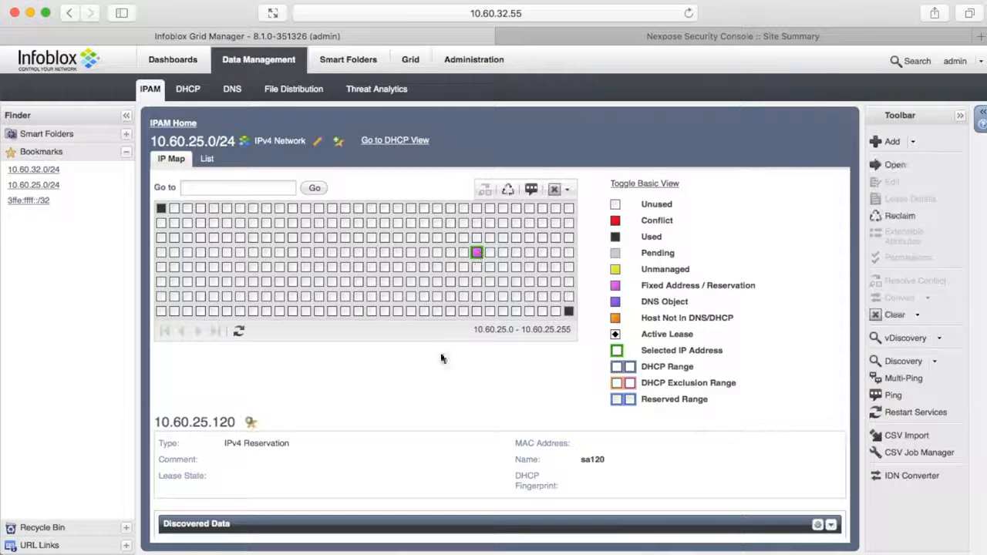
left_click(762, 38)
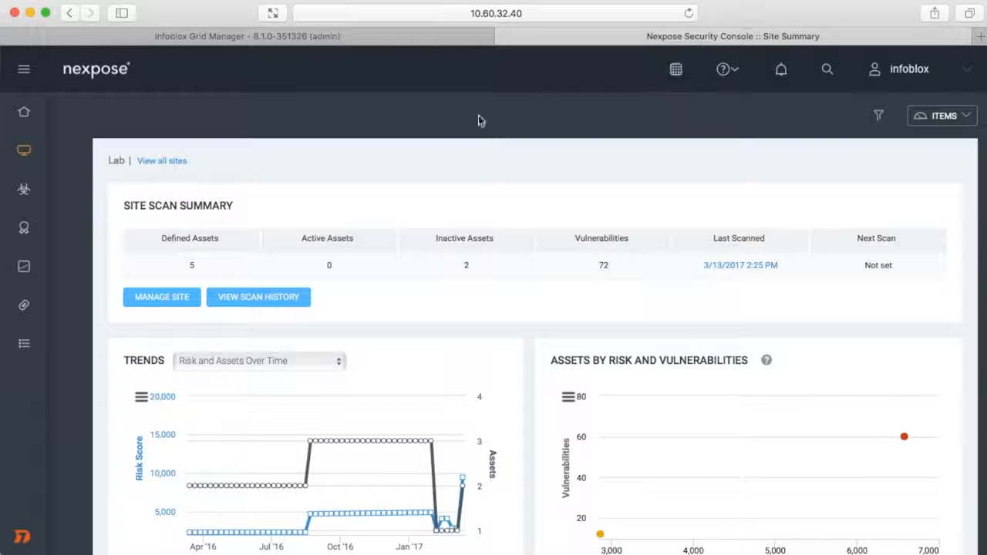
left_click(154, 298)
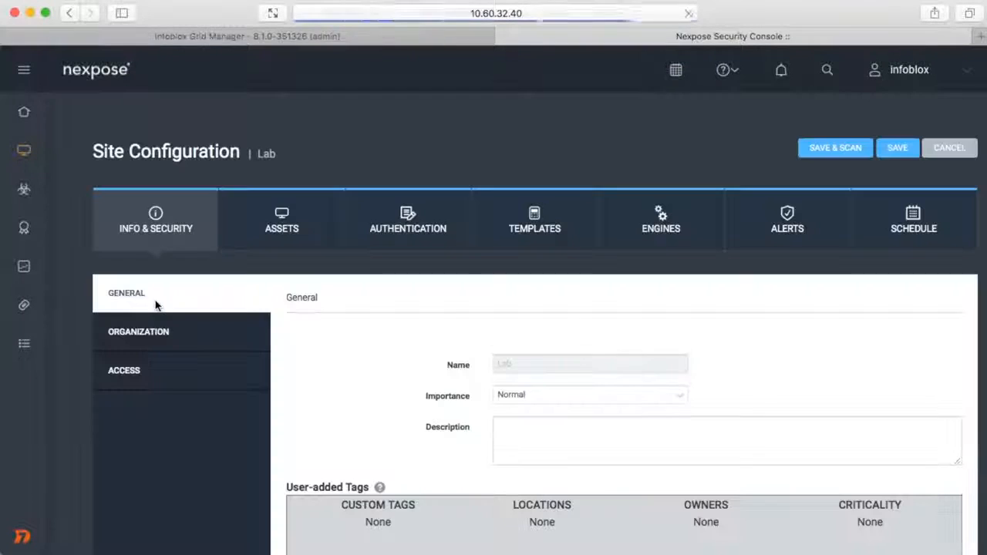
left_click(258, 235)
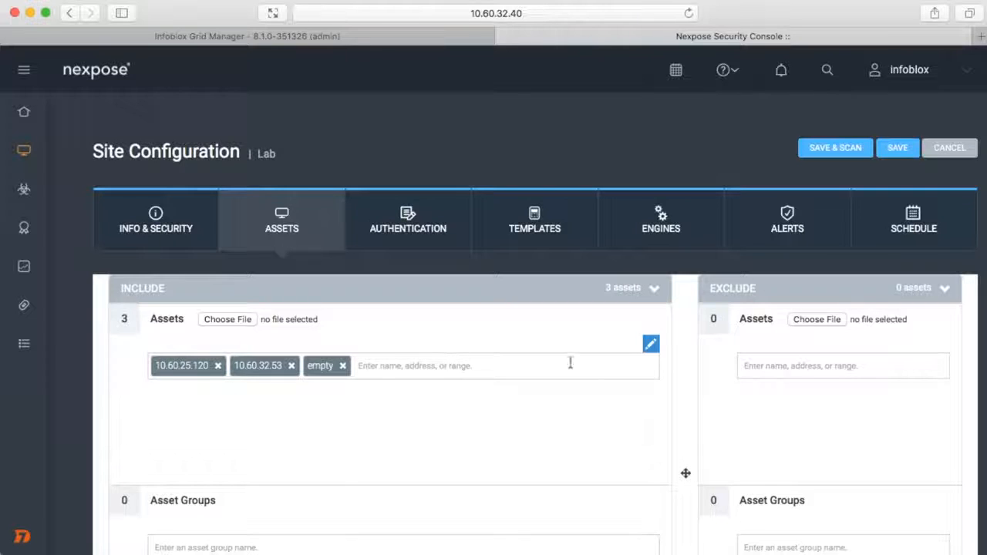
left_click(942, 151)
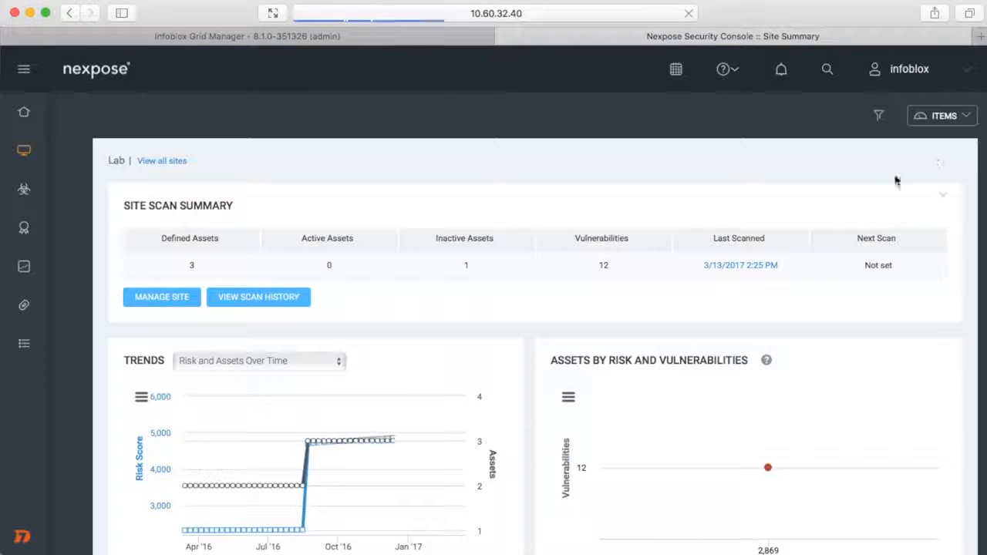
scroll(788, 224, "down", 10)
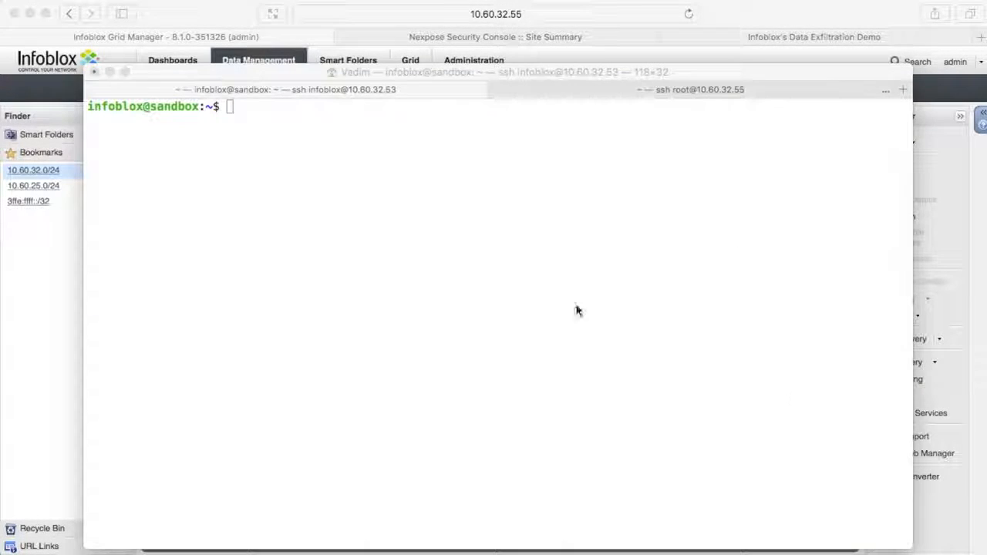
left_click(417, 279)
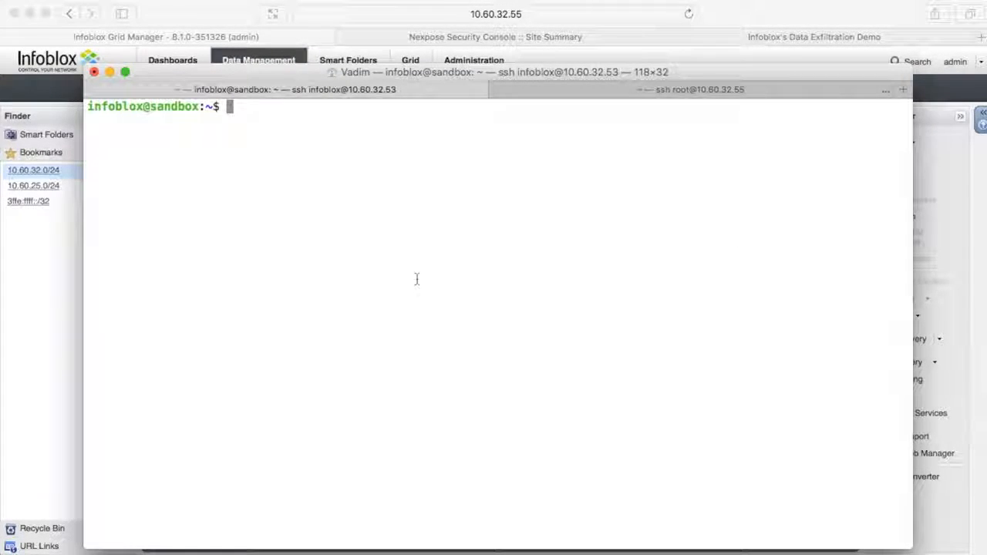
type("dig @10.60.32.55 www.example.com")
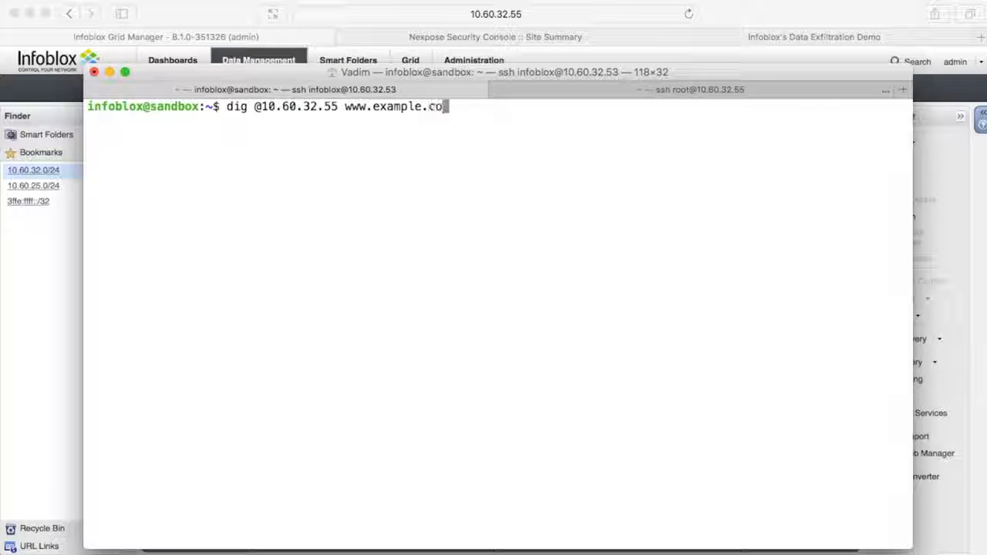
key("Return")
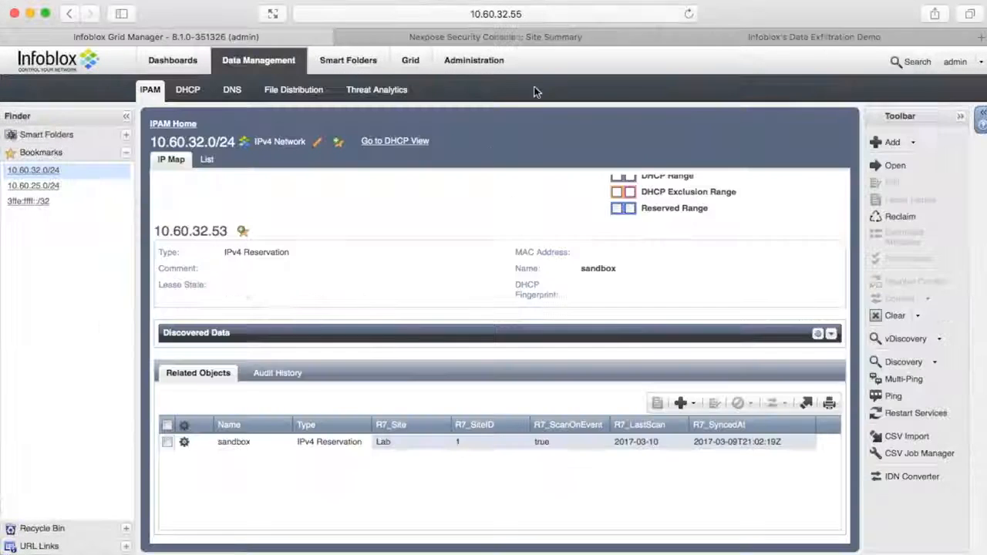
left_click(473, 60)
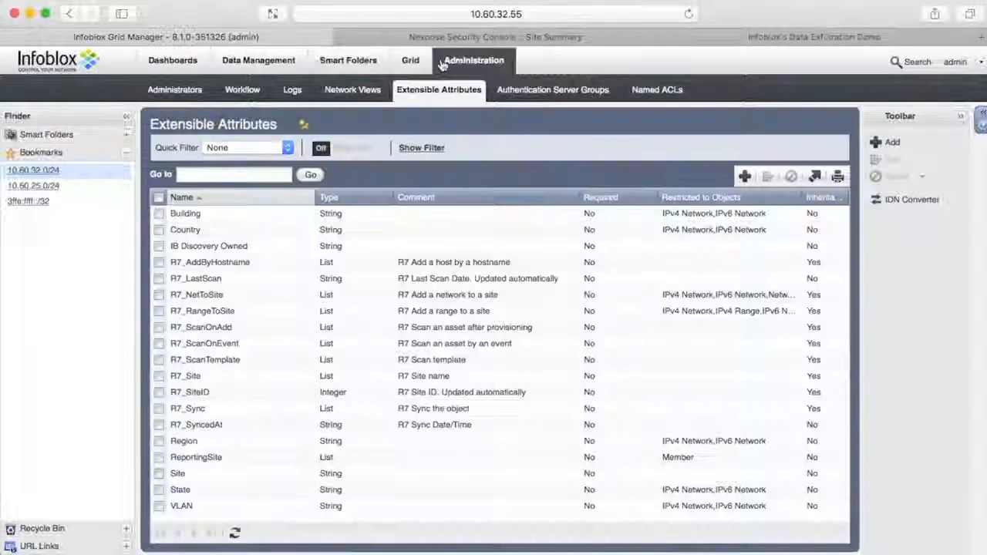
left_click(292, 90)
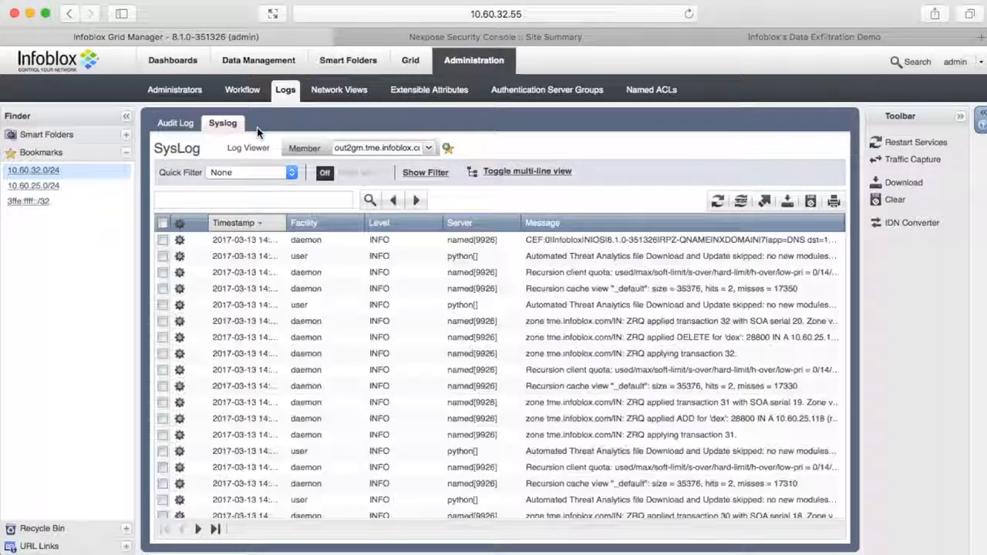
left_click(579, 239)
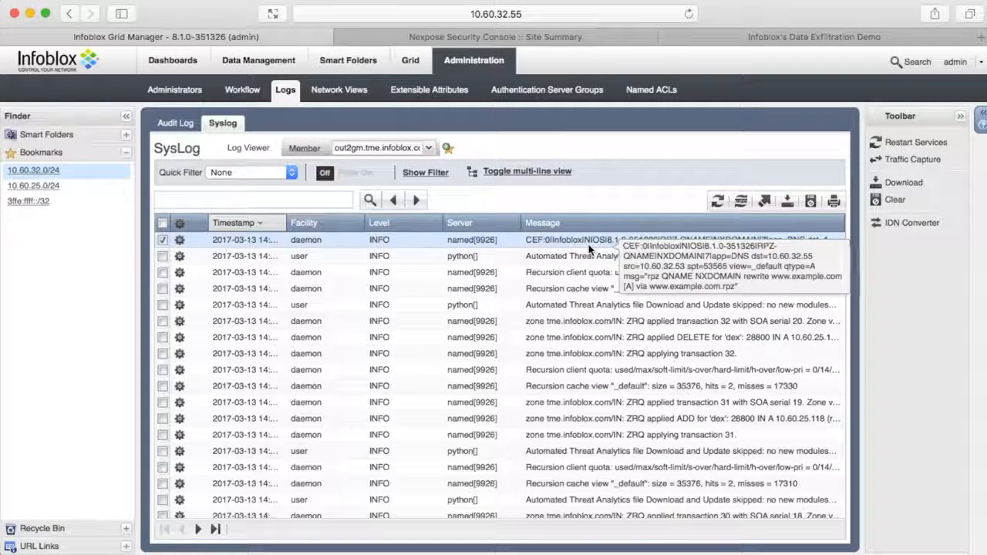
- Switch to Nexpose and examine the Lab site's running scan, including its progress, engine status and incomplete assets
left_click(536, 38)
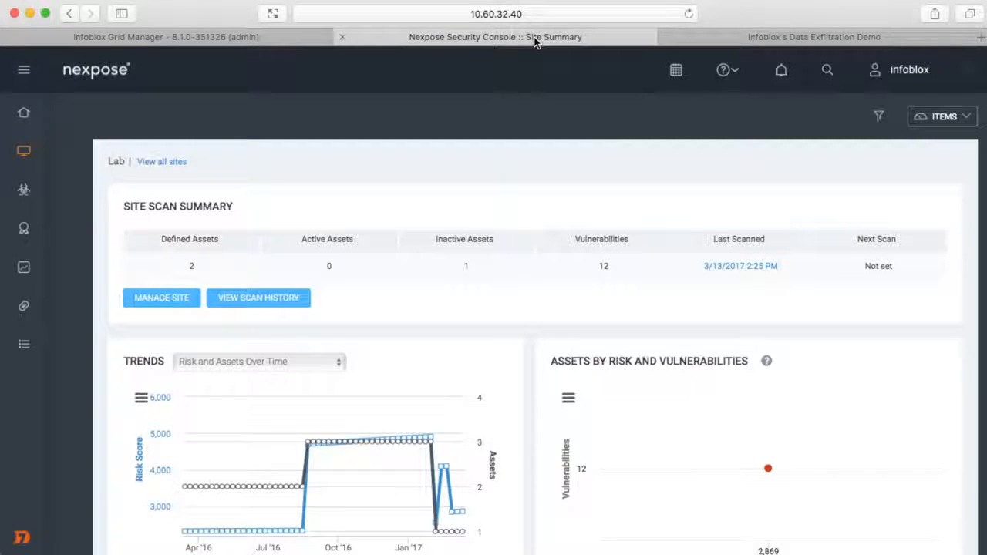
left_click(152, 164)
left_click(696, 239)
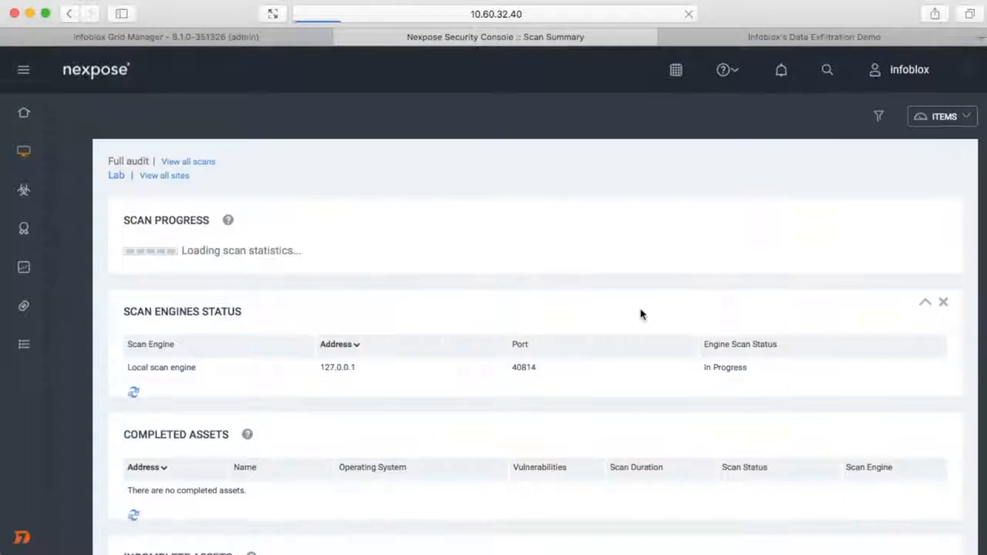
scroll(615, 321, "down", 5)
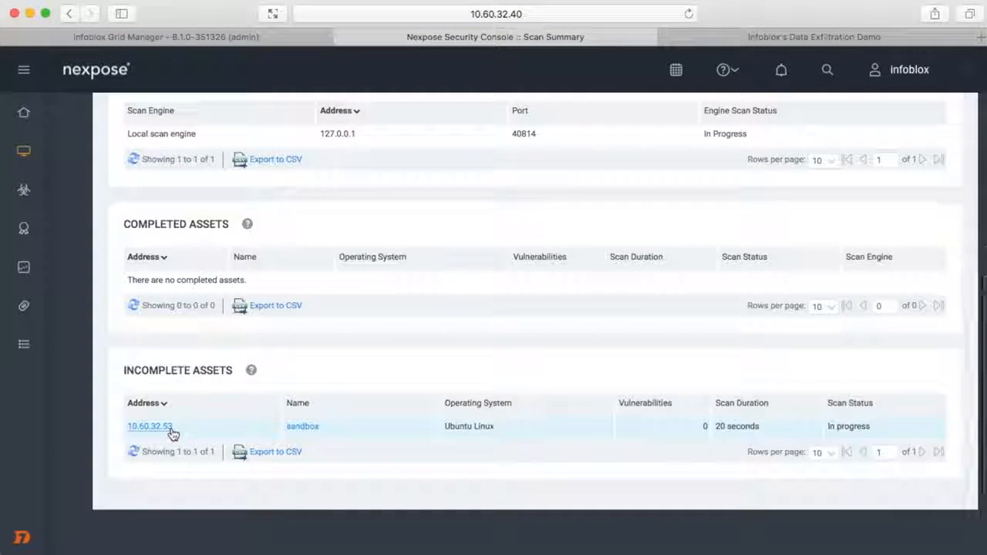
scroll(270, 357, "up", 5)
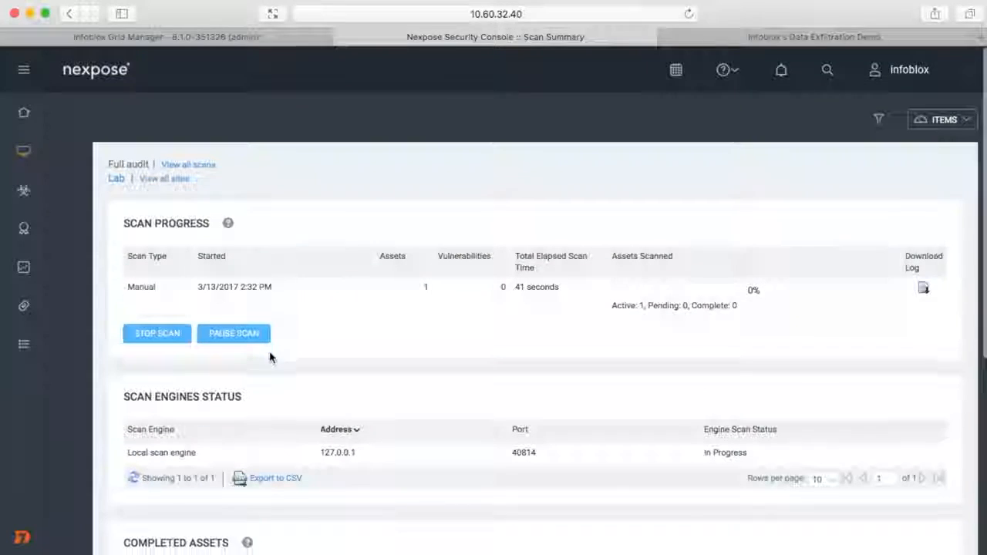
- Switch back to Infoblox Grid Manager and check the R7_LastScan value of the sandbox reservation at 10.60.32.53
left_click(216, 37)
left_click(261, 62)
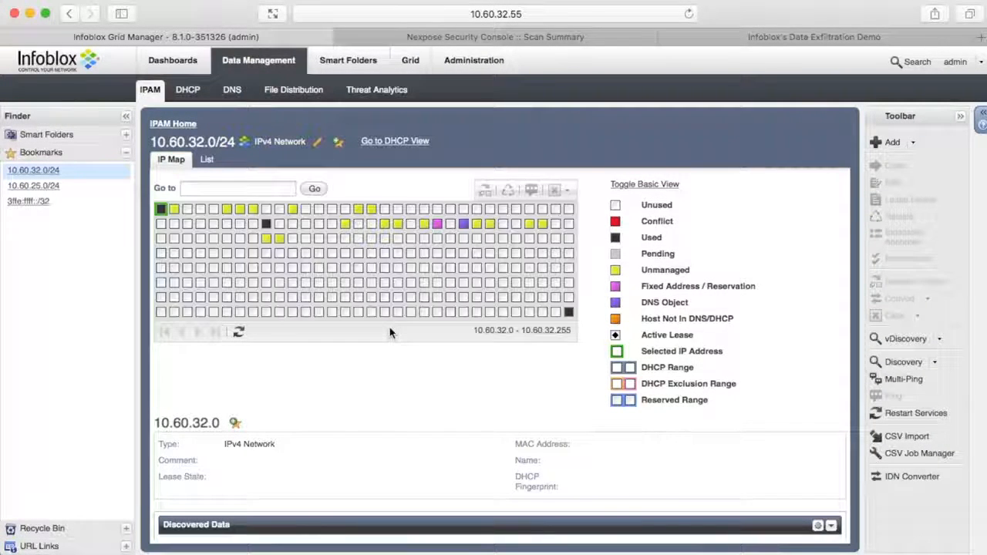
left_click(436, 224)
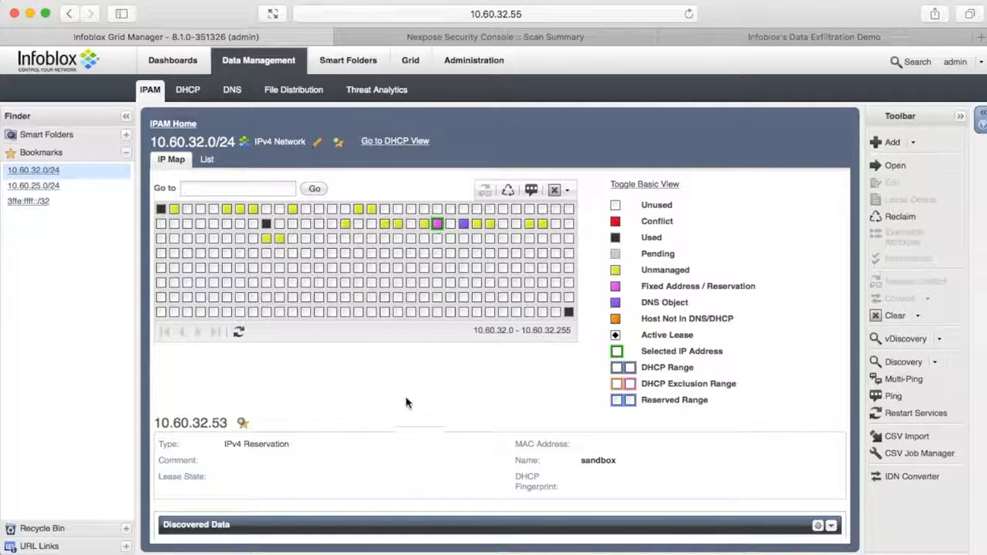
scroll(568, 472, "down", 5)
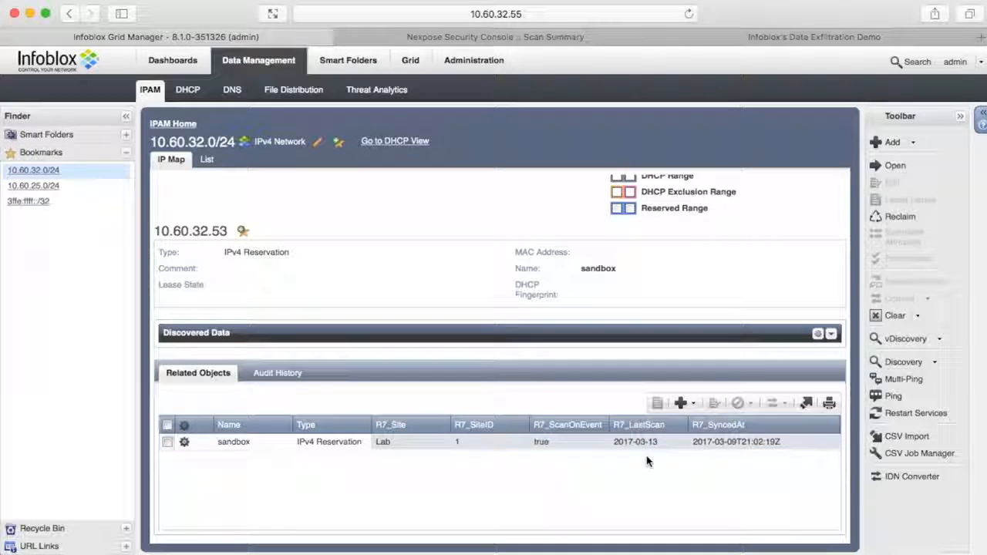
- Clear the R7_LastScan value of the sandbox reservation at 10.60.32.53
left_click(647, 445)
double_click(660, 447)
double_click(639, 444)
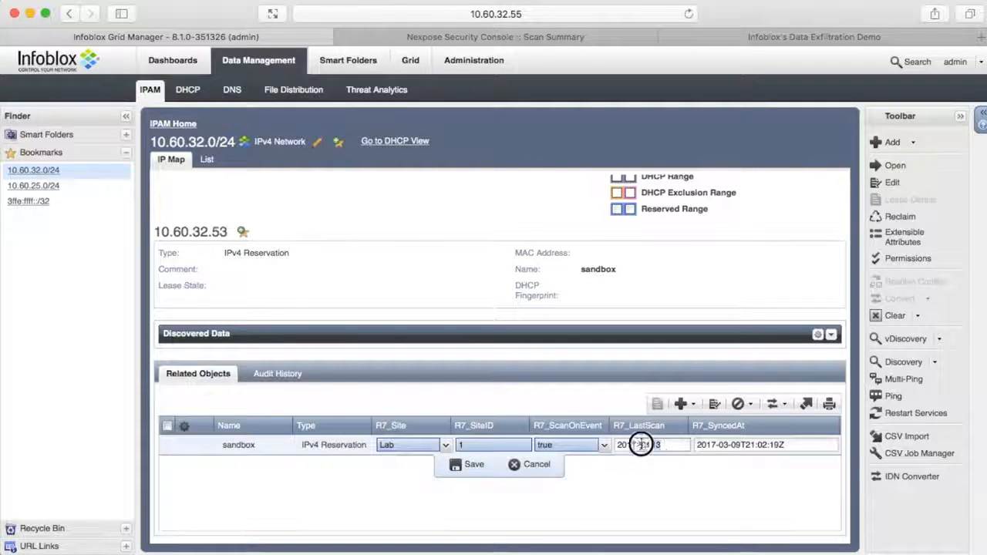
key("BackSpace")
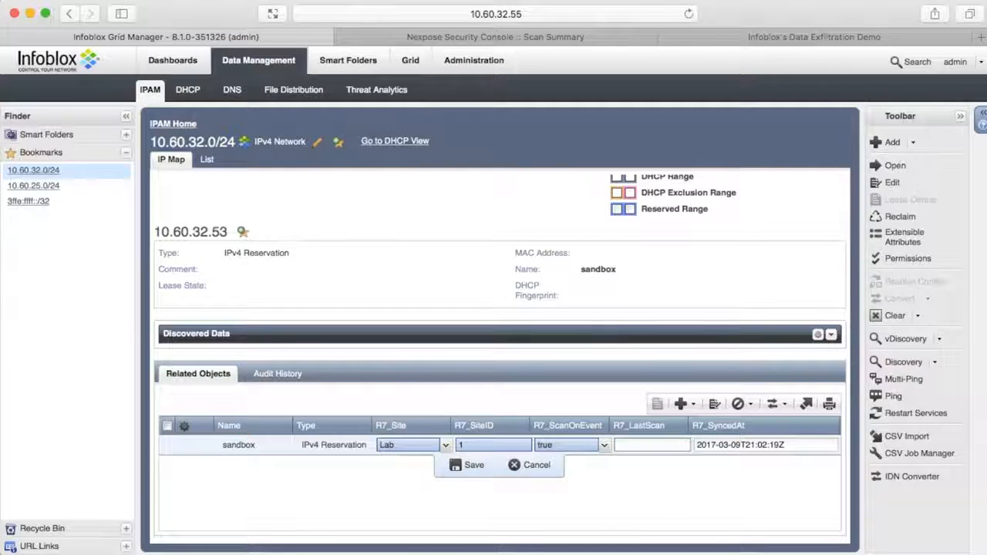
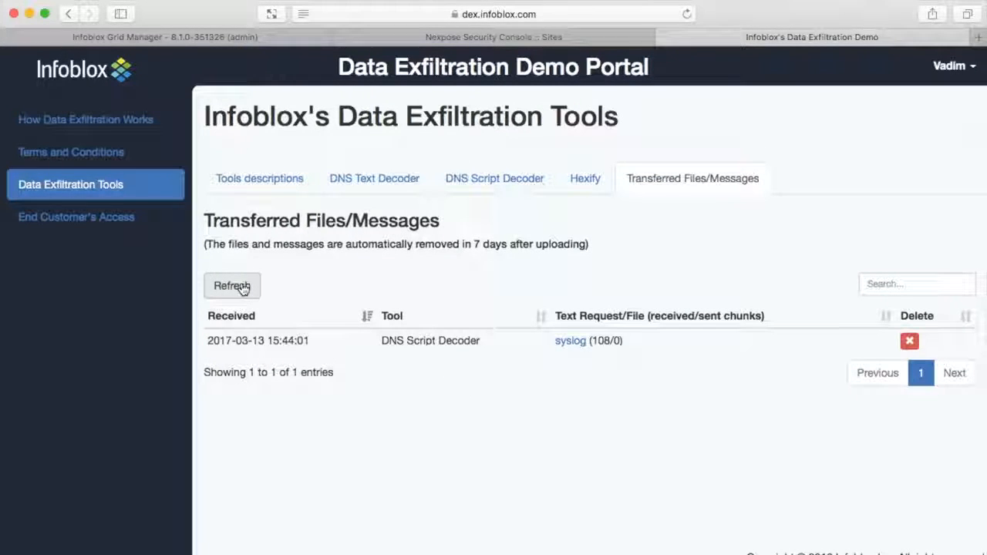
- Return to Infoblox Grid Manager, refresh the 10.60.32.0/24 IP map and recheck the sandbox reservation's last scan date
left_click(257, 39)
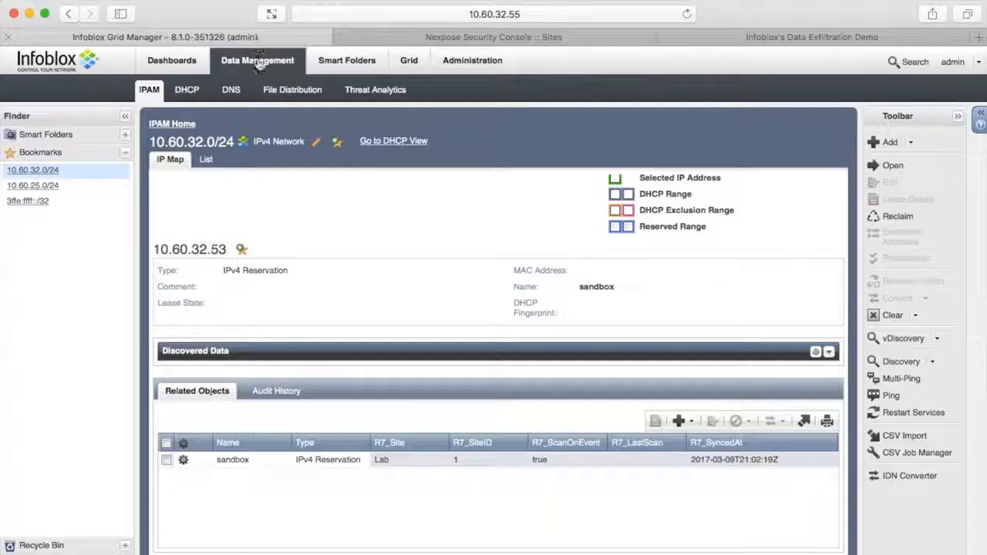
left_click(238, 333)
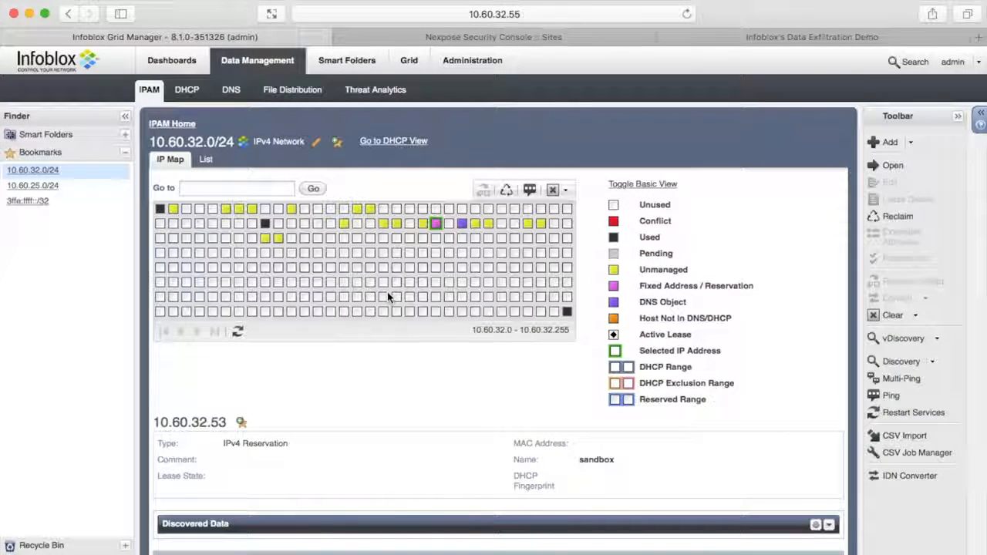
scroll(406, 312, "down", 5)
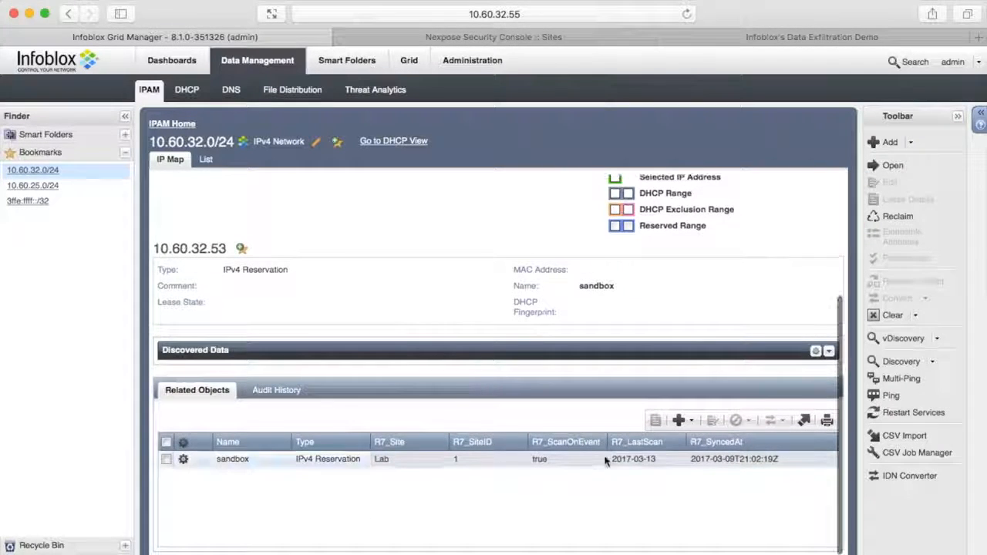
- Switch to Nexpose and review the progress and assets of the Lab site's newly started scan
left_click(520, 40)
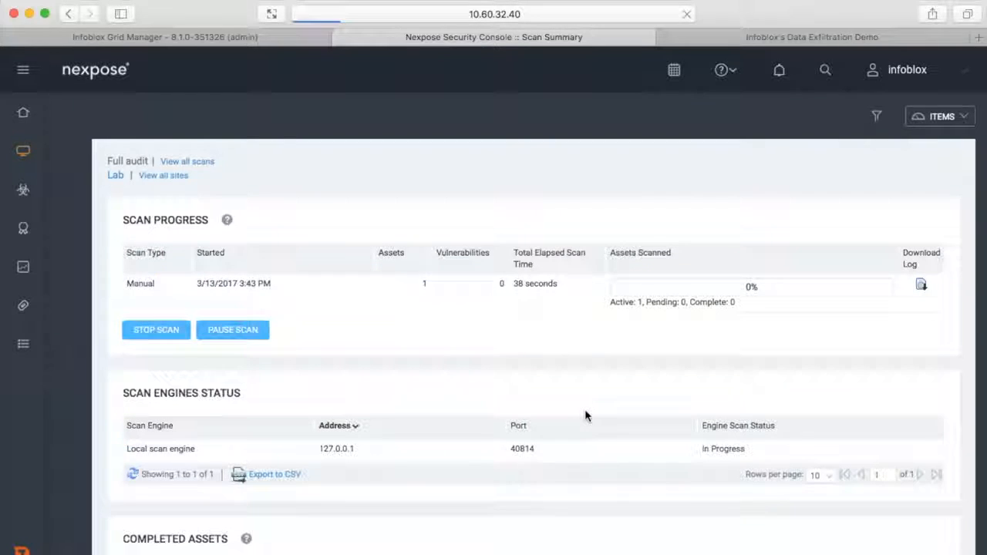
scroll(584, 415, "down", 5)
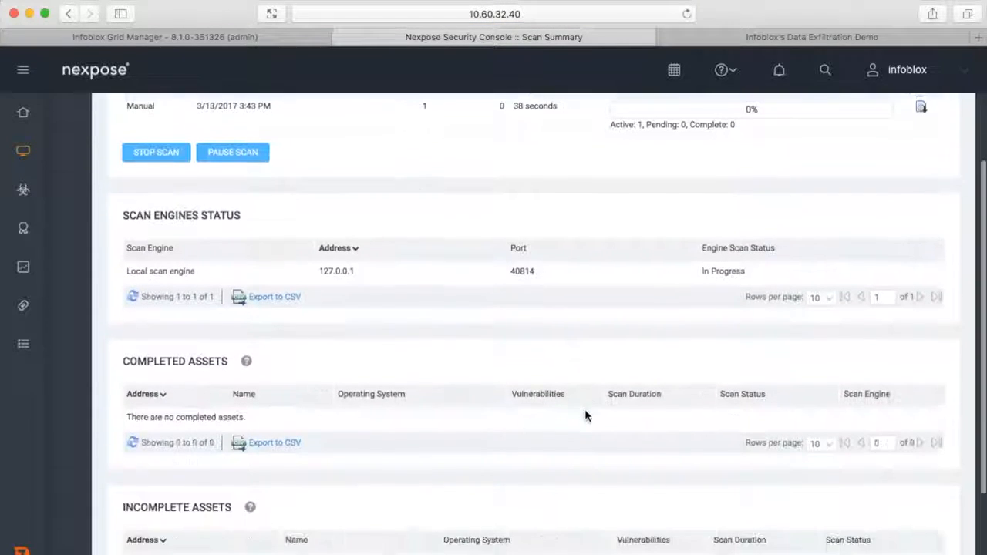